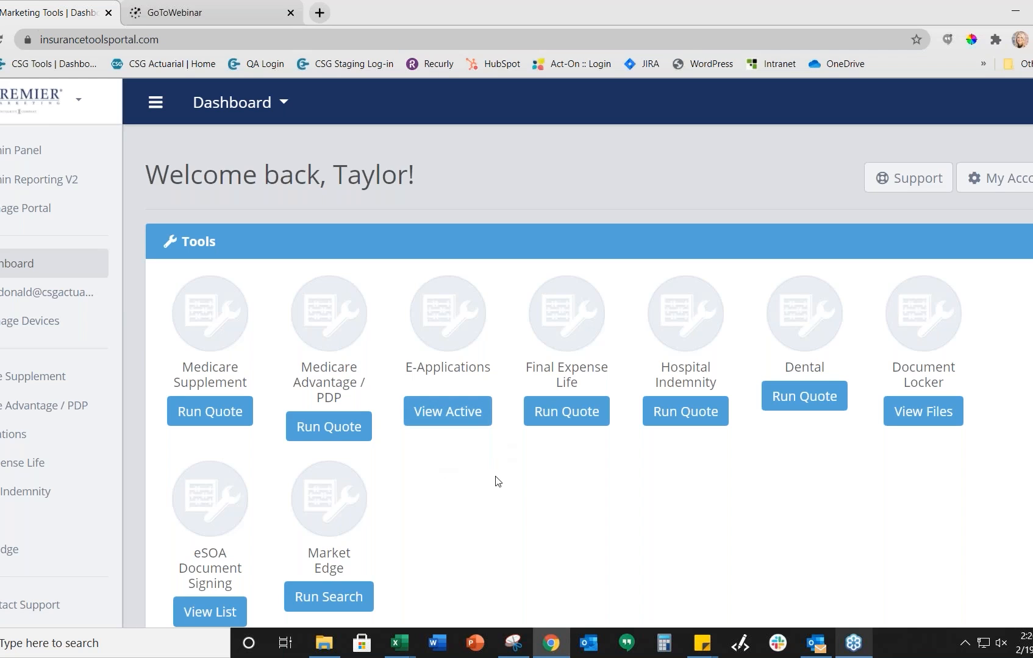
Step: Start a Medicare Supplement quote for ZIP code 68135
click(219, 418)
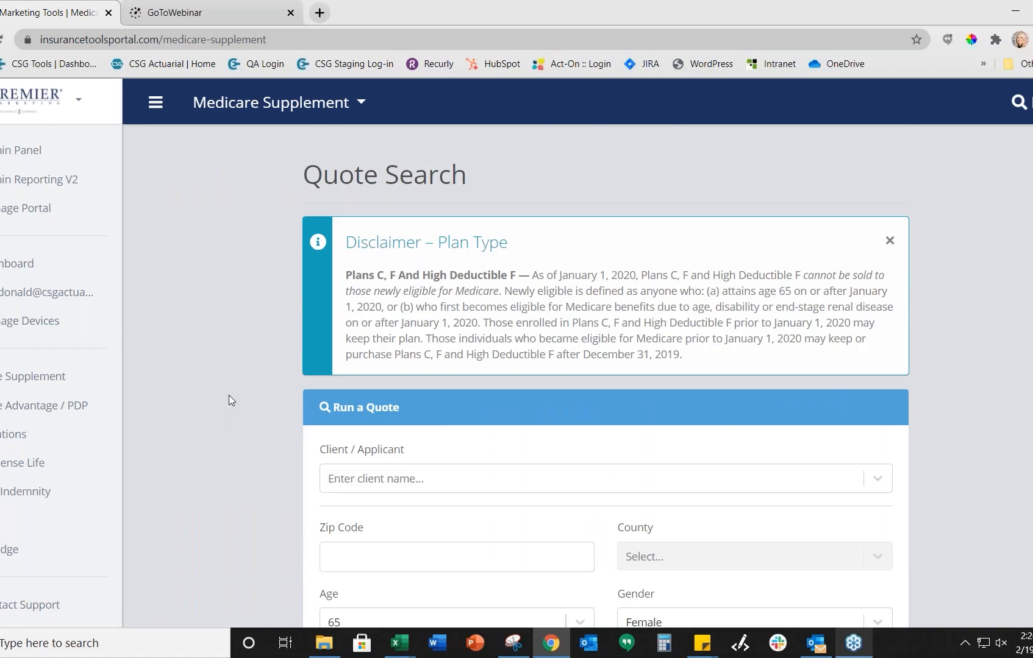
scroll(220, 415, down, 4)
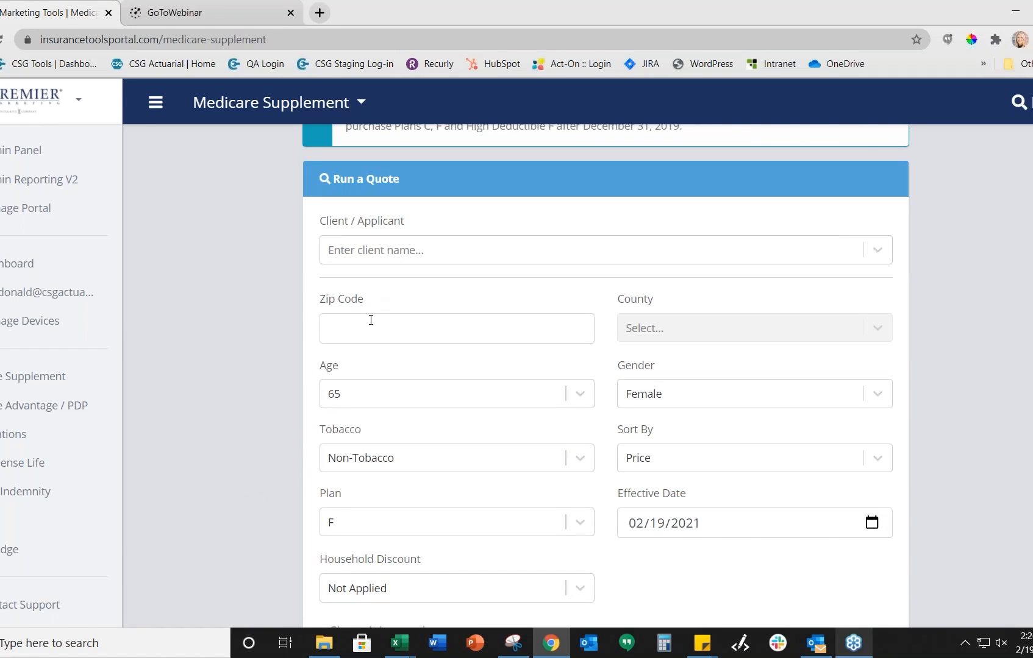
click(380, 328)
text(68135)
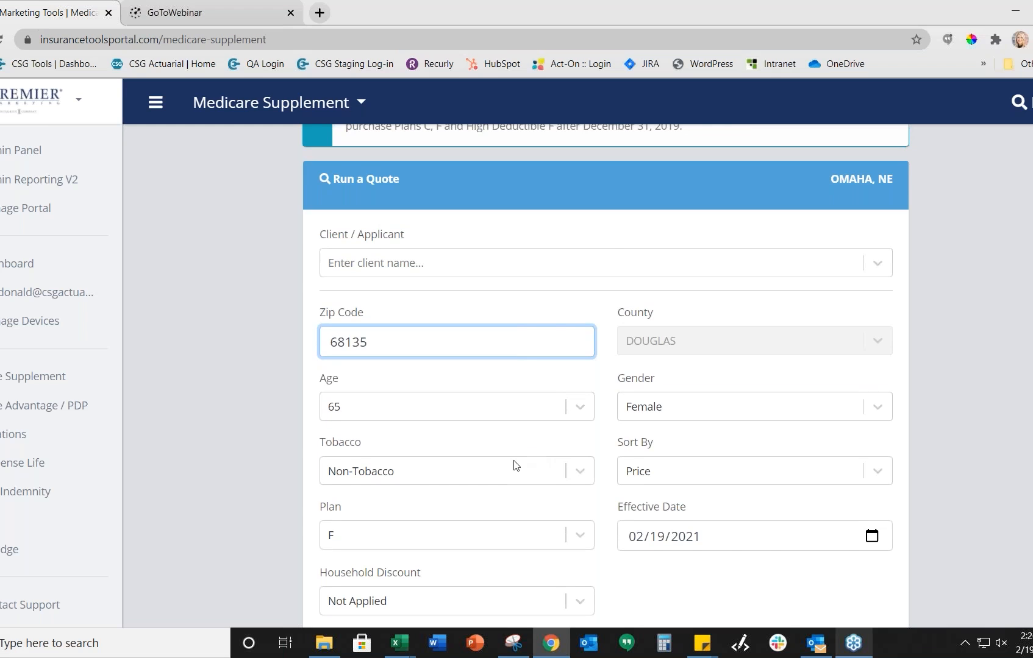
scroll(518, 466, down, 1)
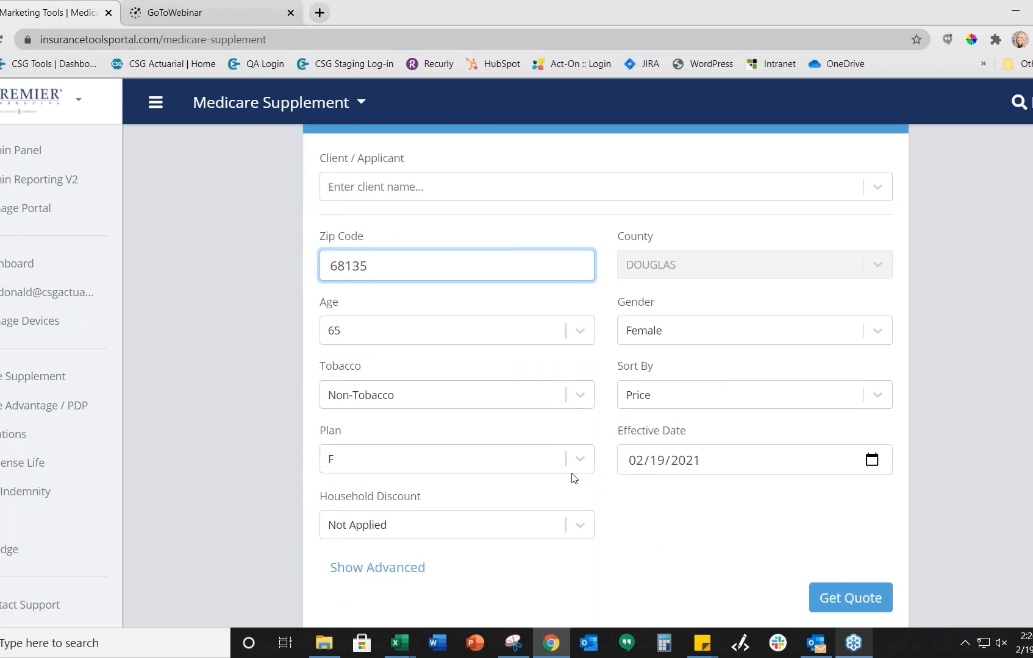
Step: Switch the plan to Plan G and run the quote, cheapest result $98.39/mo
click(431, 458)
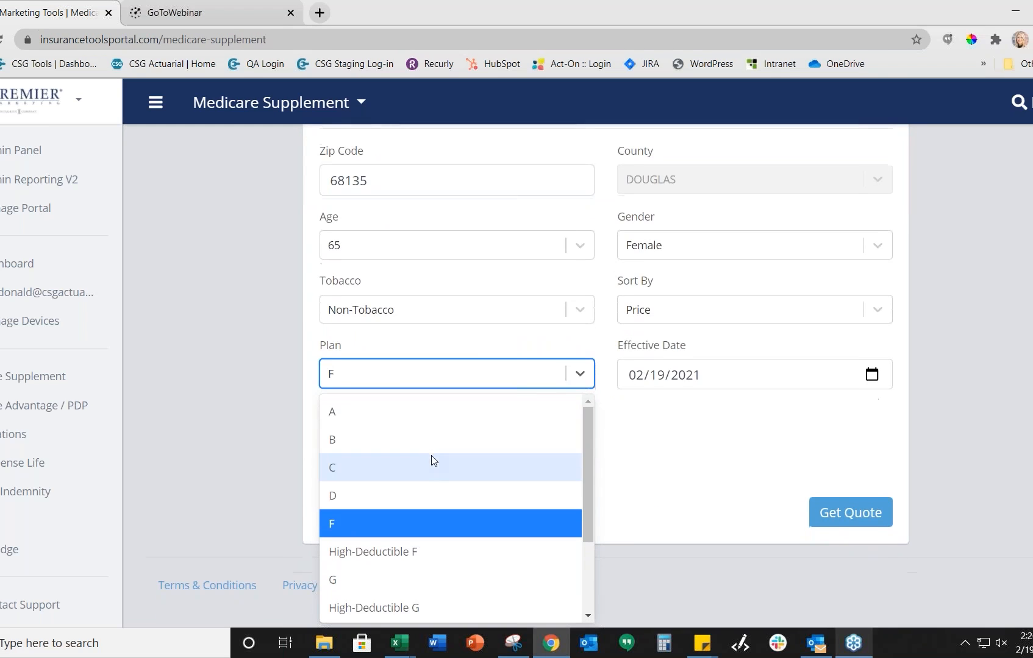
click(420, 577)
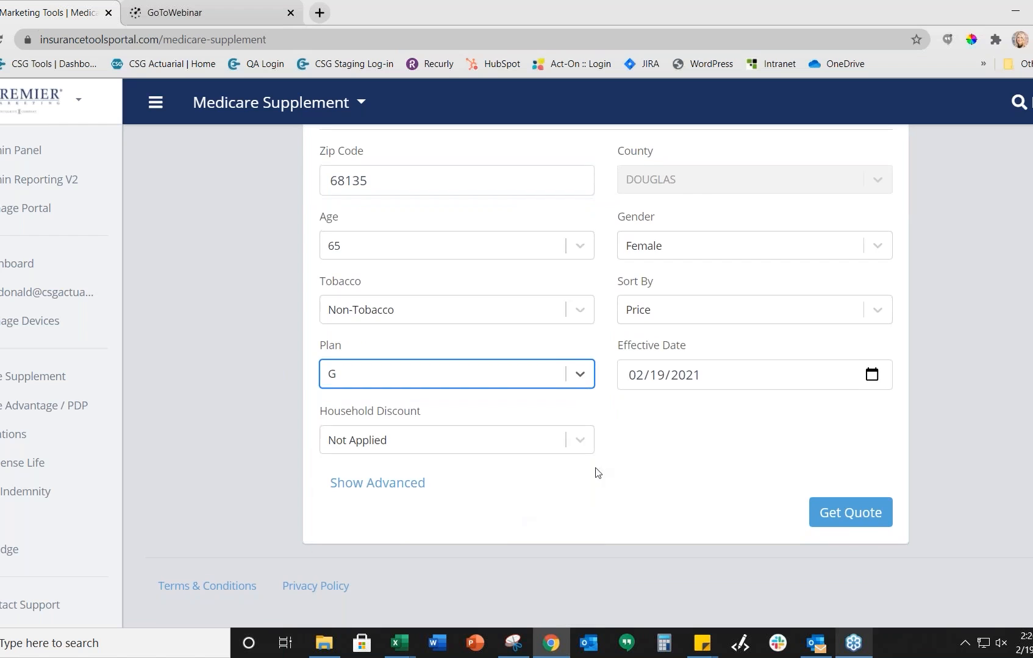
click(619, 454)
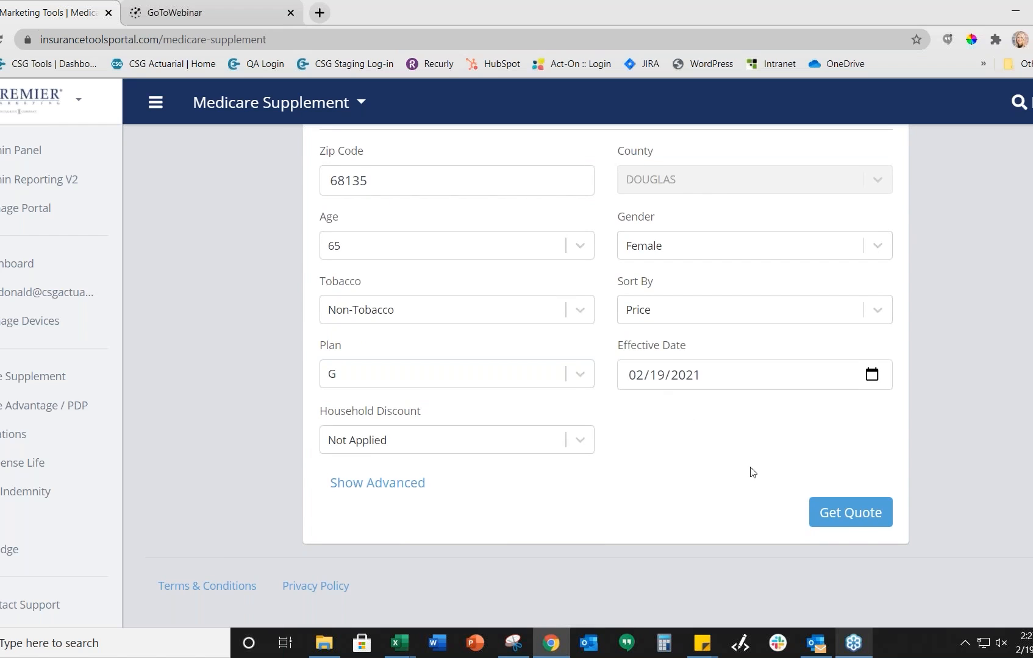
click(835, 514)
scroll(719, 479, up, 1)
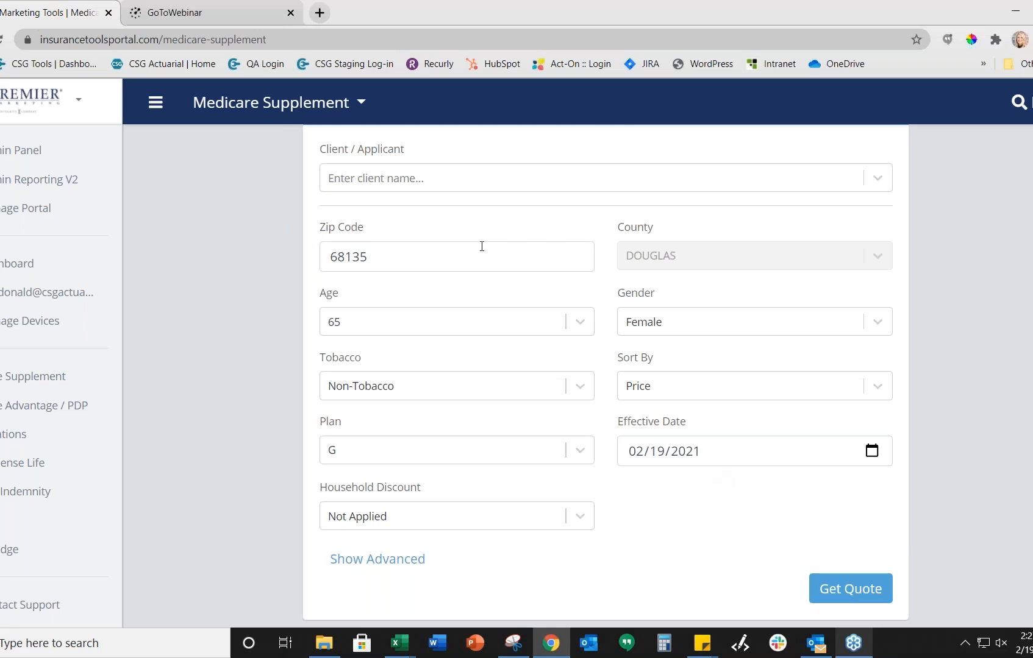
click(445, 180)
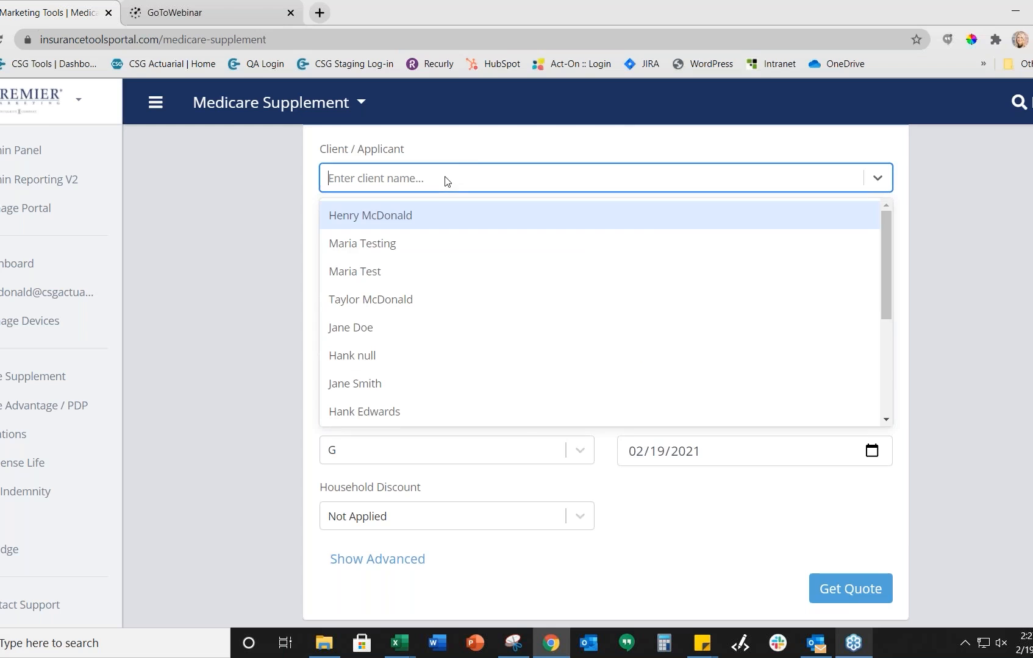
click(470, 153)
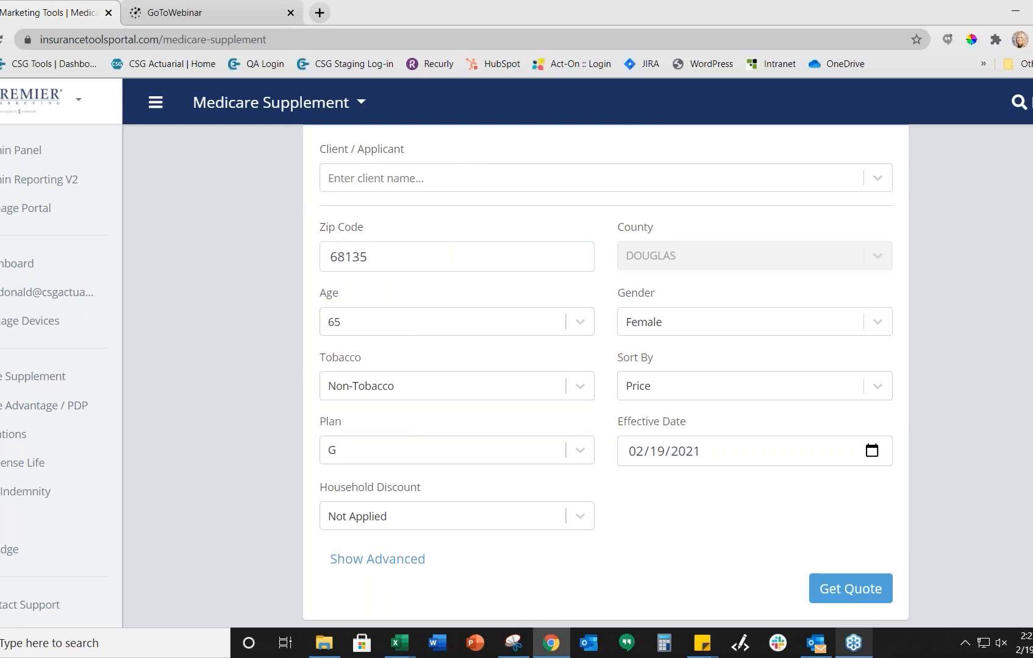
click(833, 590)
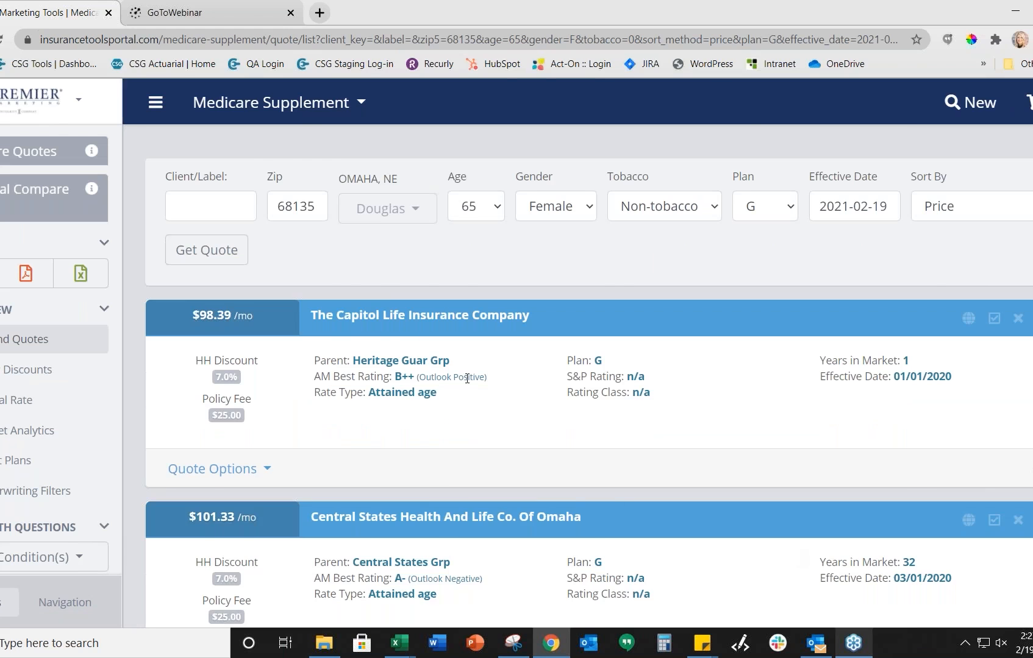
Step: Scroll to United World Life's $115.67/mo Plan G quote and start its e-application
scroll(502, 391, down, 3)
scroll(804, 454, down, 5)
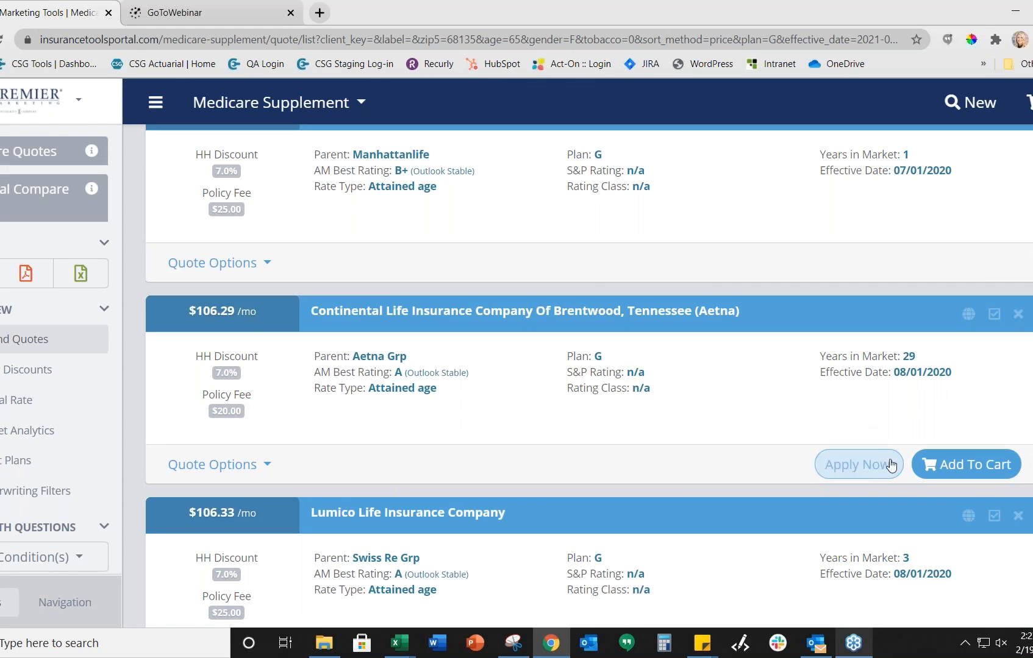
scroll(802, 475, down, 3)
scroll(802, 476, down, 3)
scroll(802, 477, down, 10)
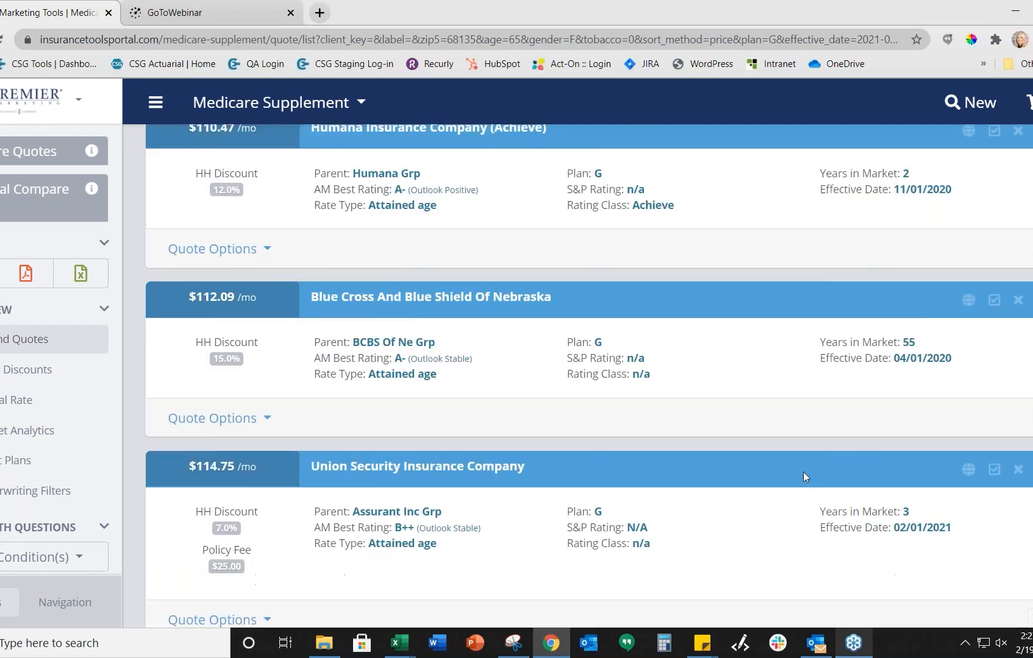
scroll(803, 478, down, 5)
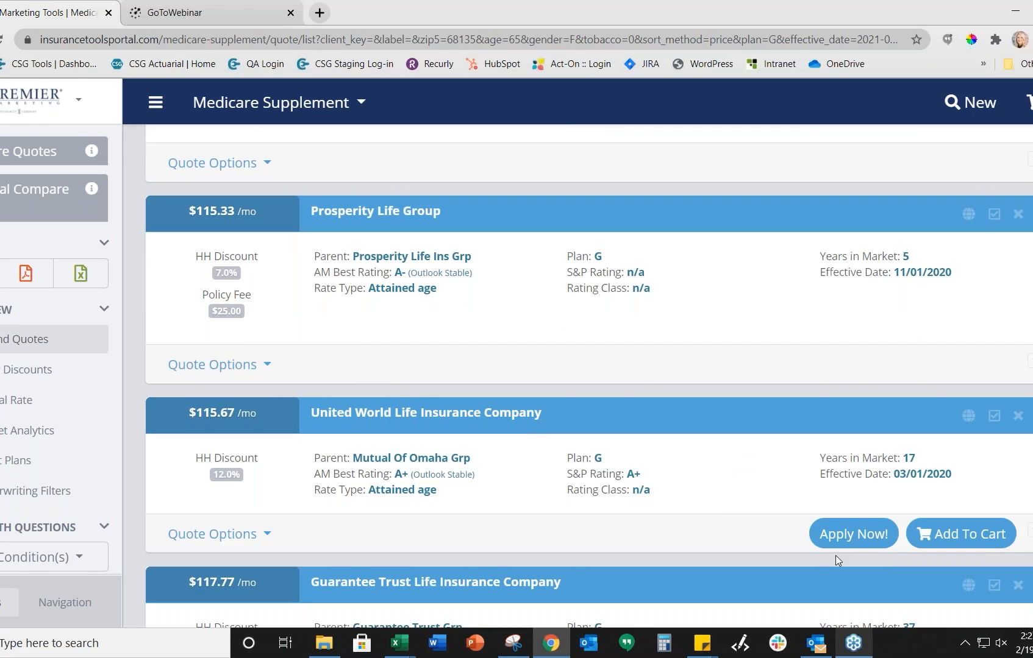
click(841, 534)
scroll(840, 534, down, 1)
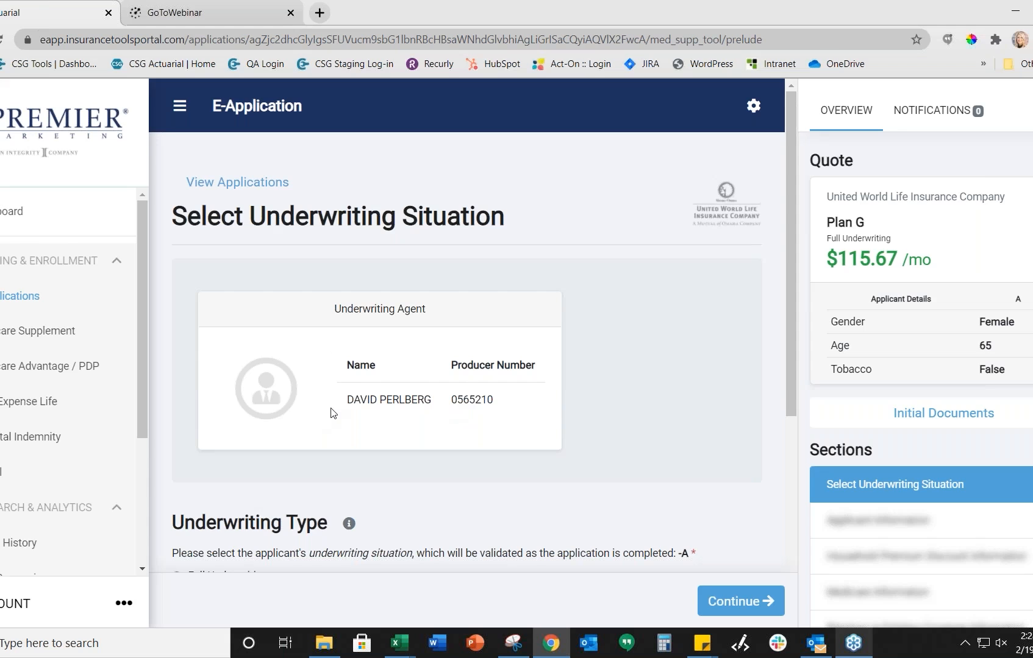
Step: Mark the applicant as Open Enrollment and answer No to Medicare Part A and Part B coverage
scroll(332, 414, down, 4)
scroll(376, 369, up, 2)
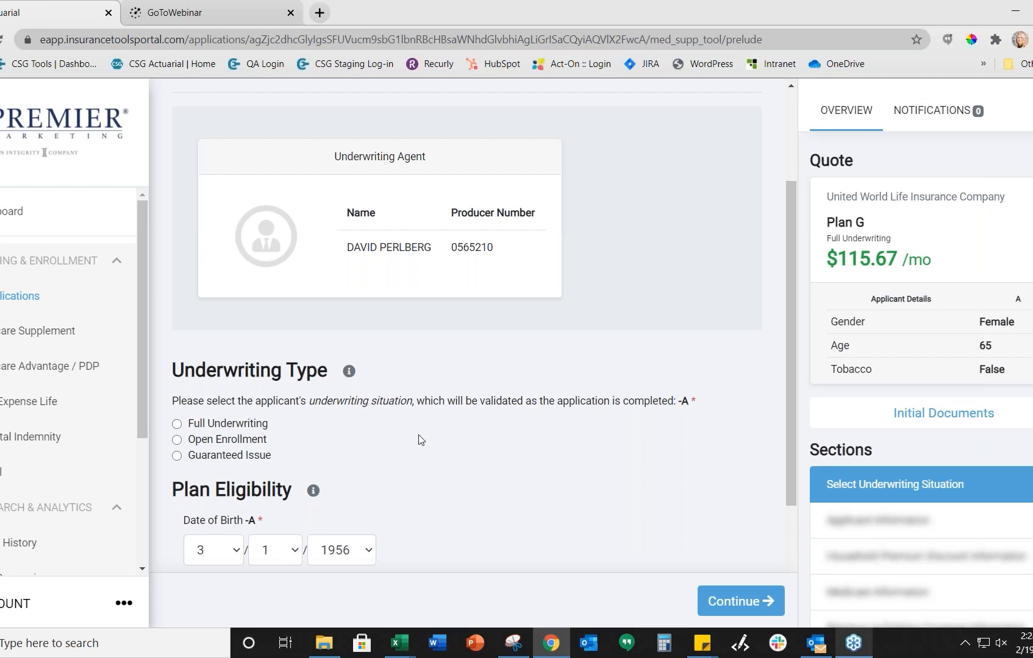
scroll(421, 440, down, 2)
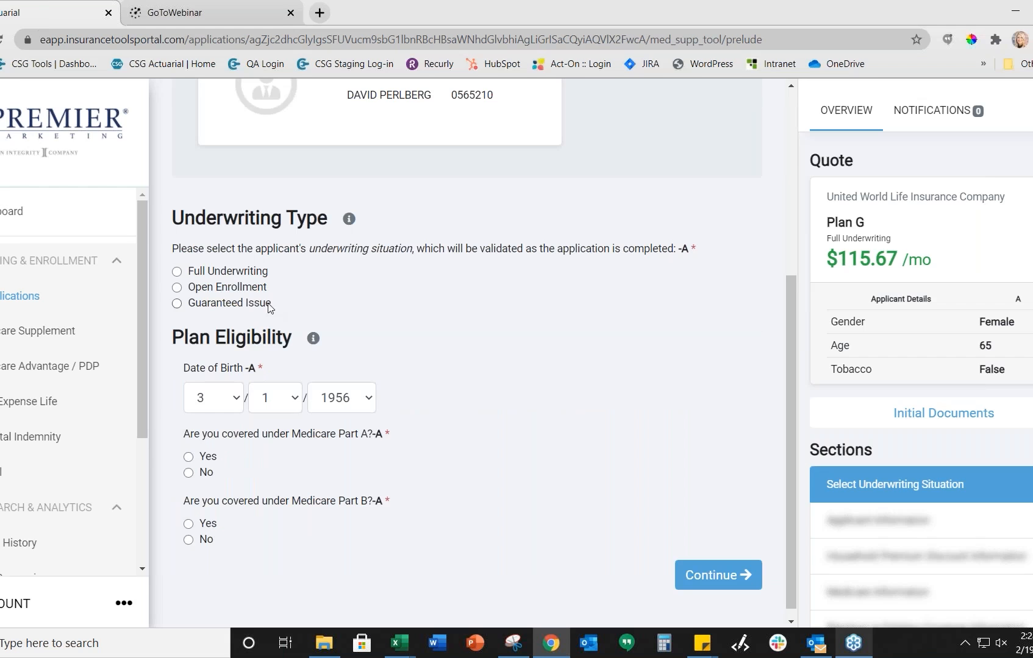
click(176, 288)
scroll(265, 426, down, 1)
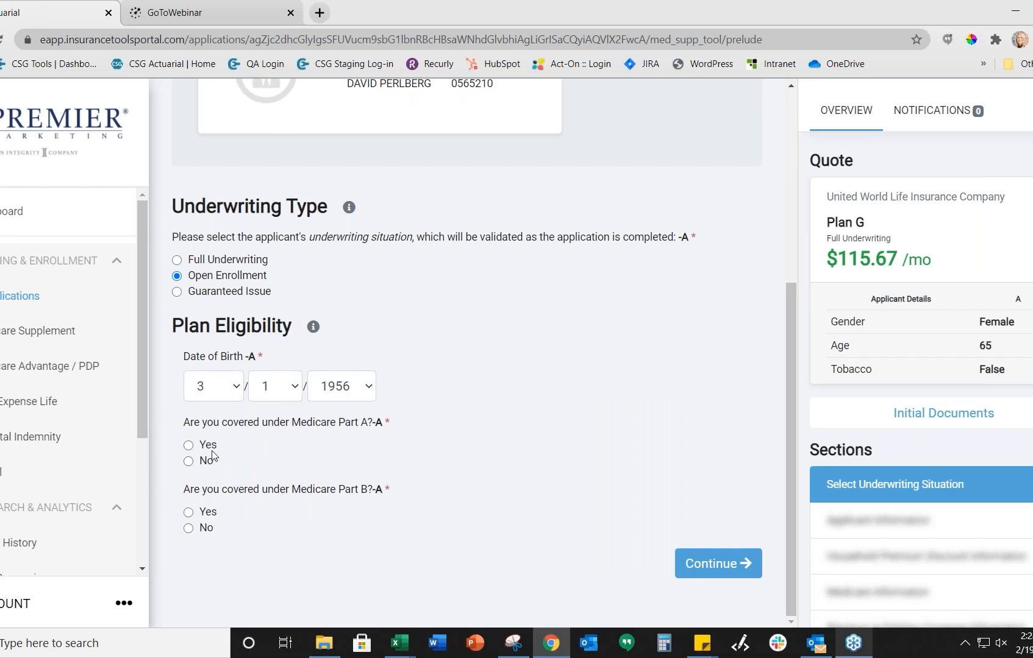
click(189, 461)
scroll(232, 482, down, 1)
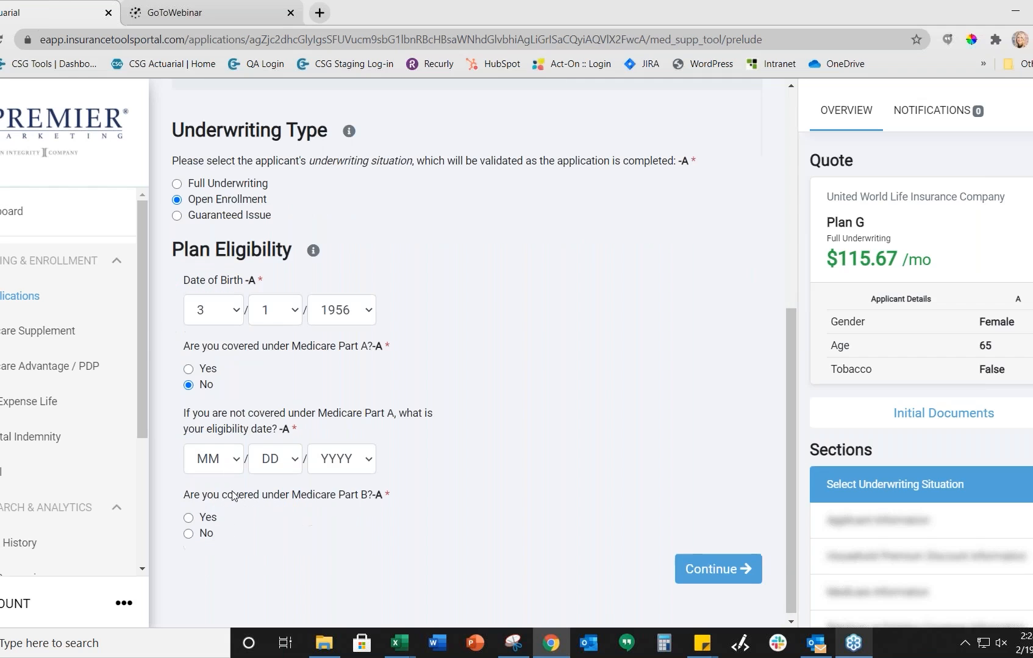
click(188, 534)
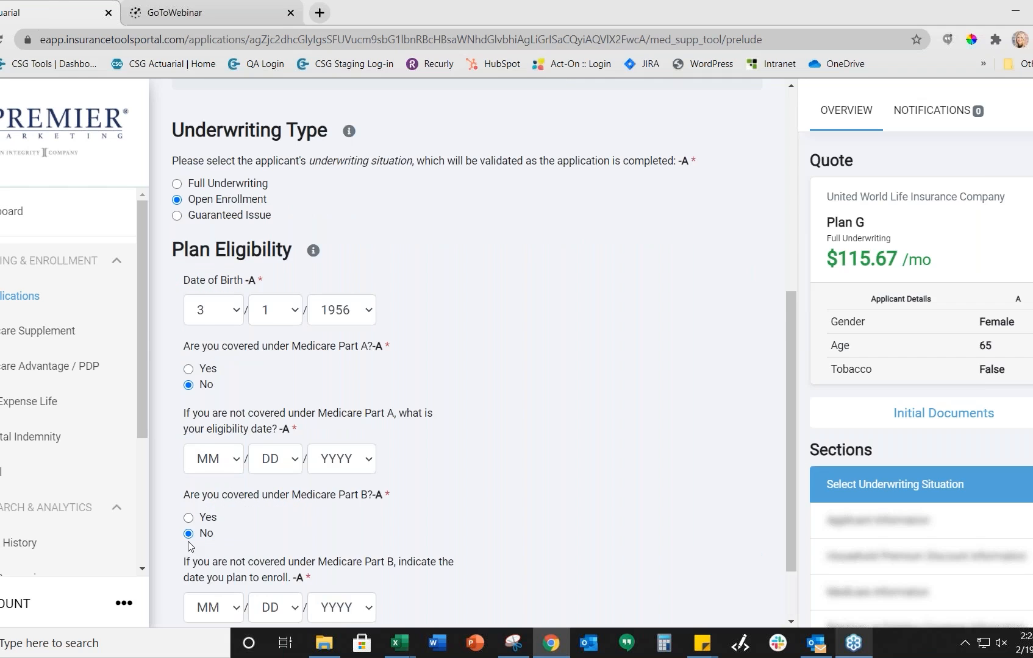
scroll(225, 479, down, 1)
Step: Set the Part A eligibility date to month 1 of 2020
click(214, 372)
key(Down)
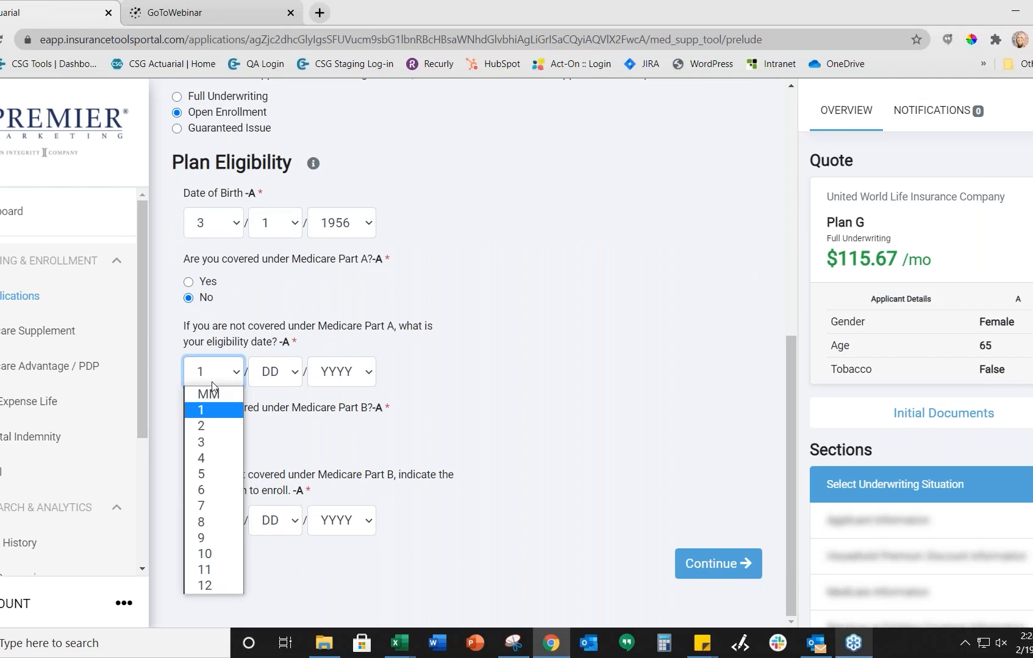
key(Return)
text(10)
key(Tab)
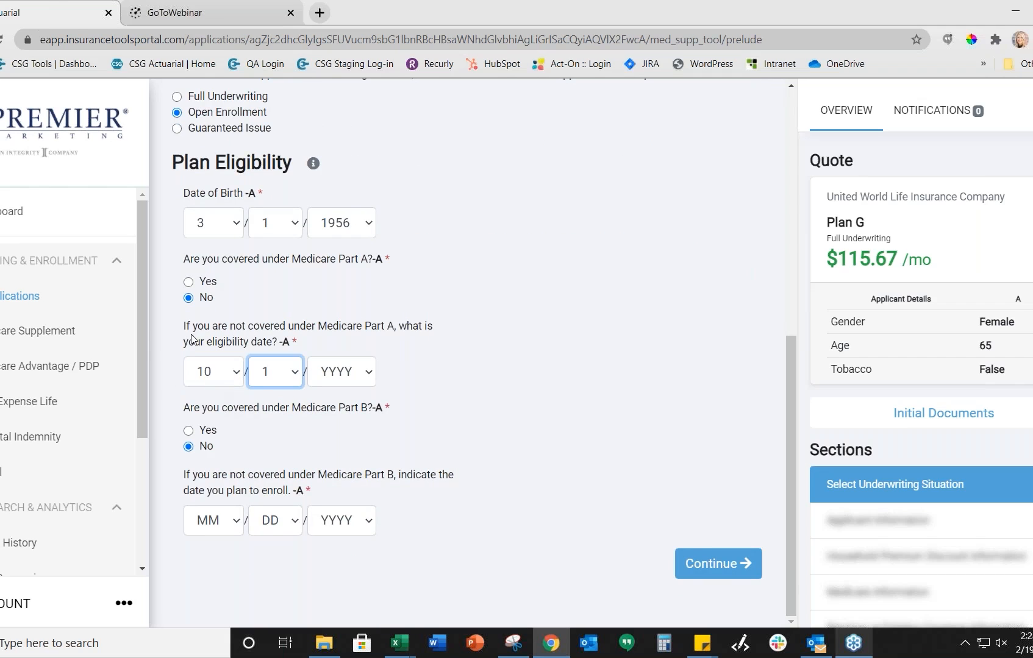
click(216, 376)
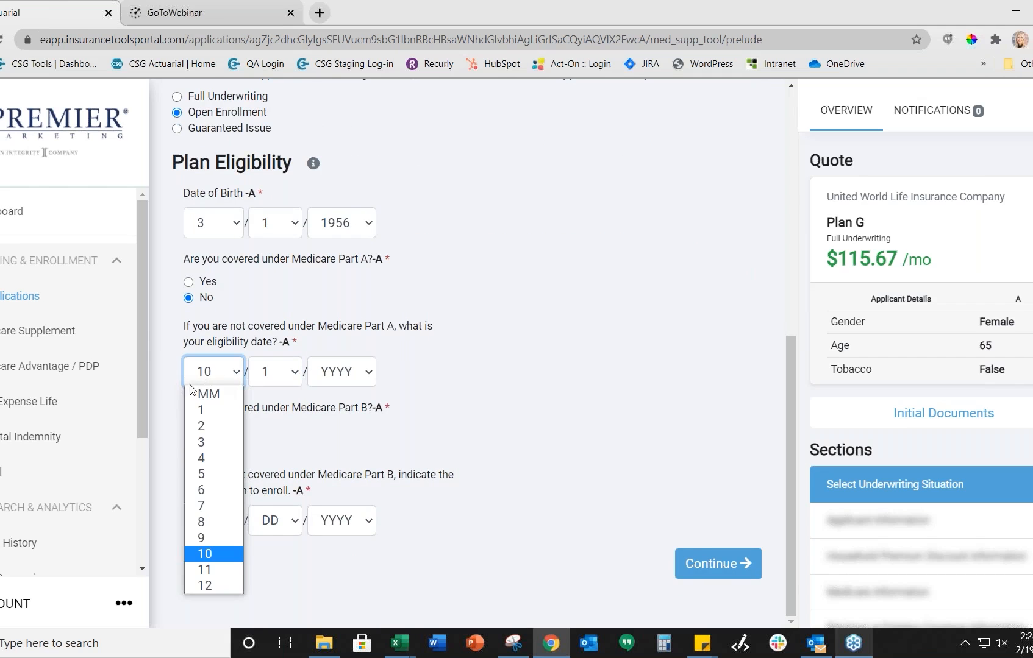
click(200, 410)
click(337, 378)
key(Down)
key(Down)
key(Return)
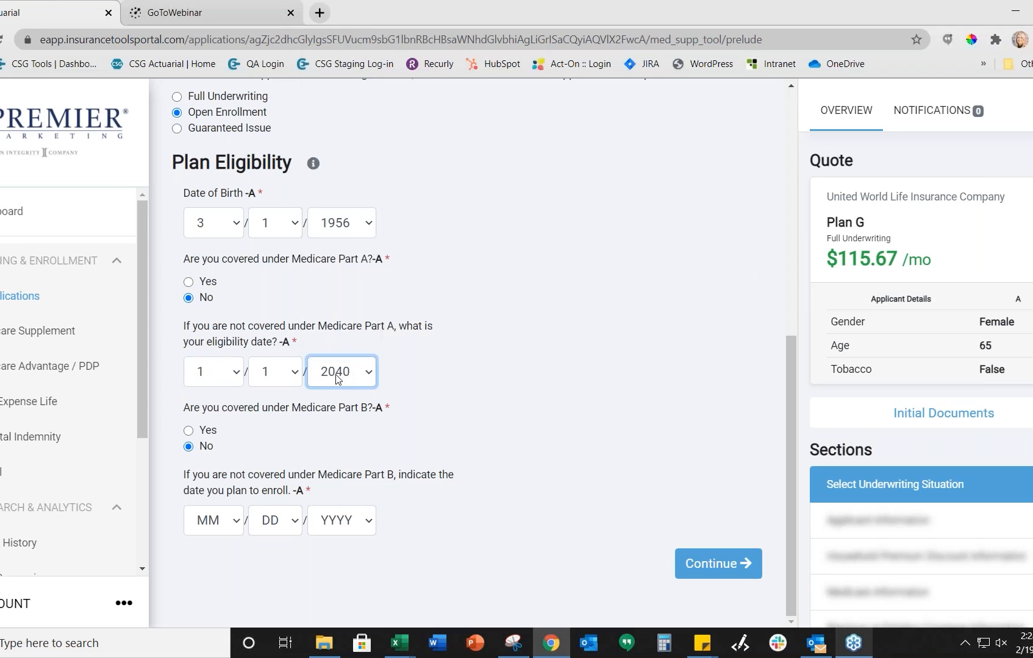
click(337, 377)
text(2020)
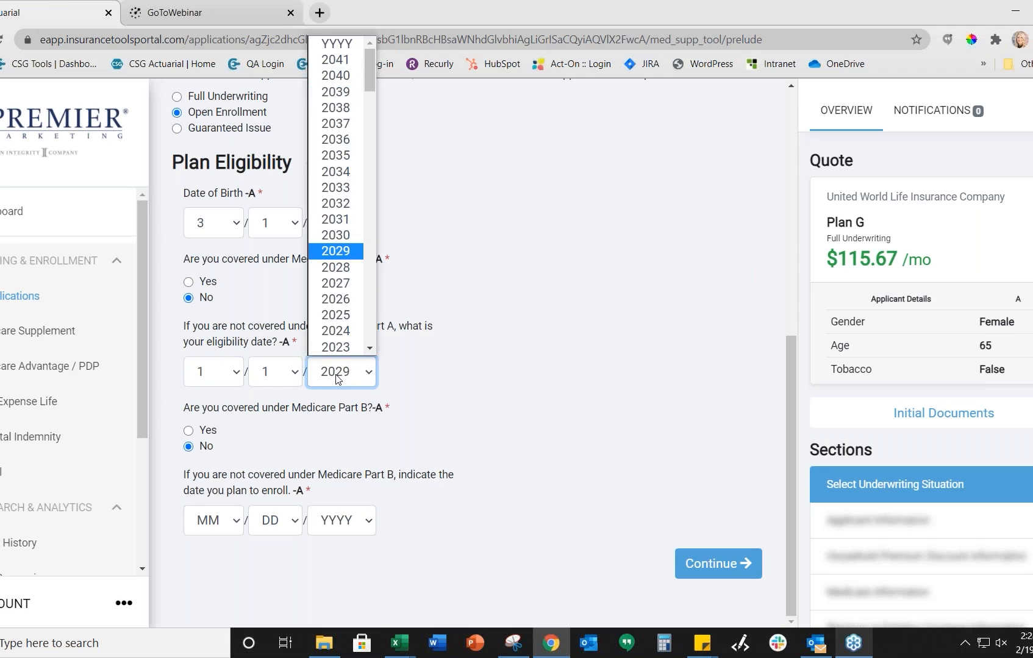
key(Return)
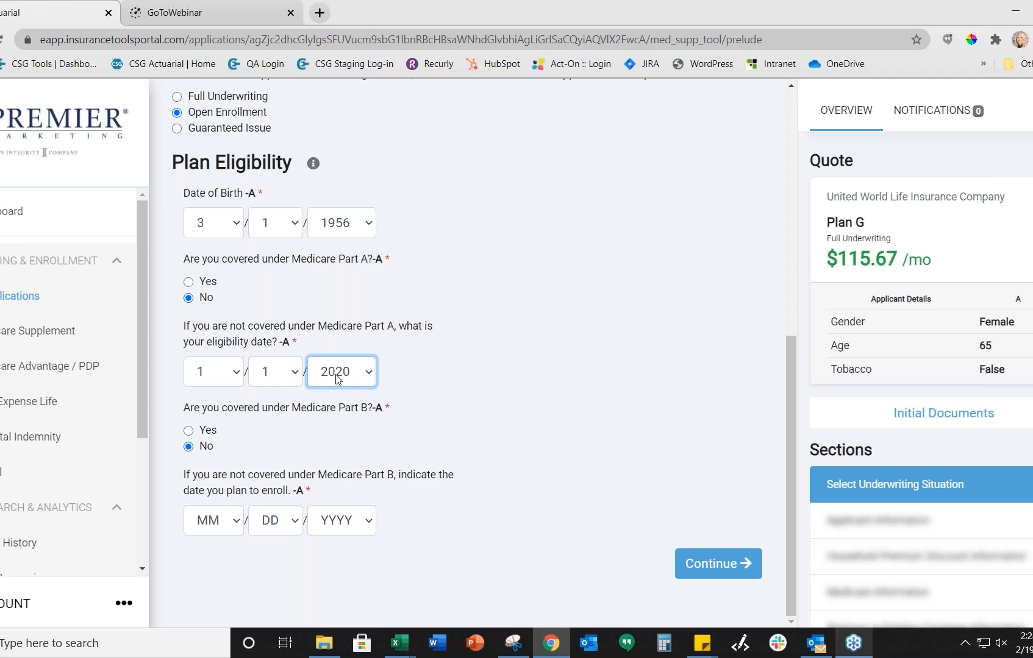
Step: Set the Part B enrollment date to 1/1/2020 and continue to Applicant Information
click(209, 521)
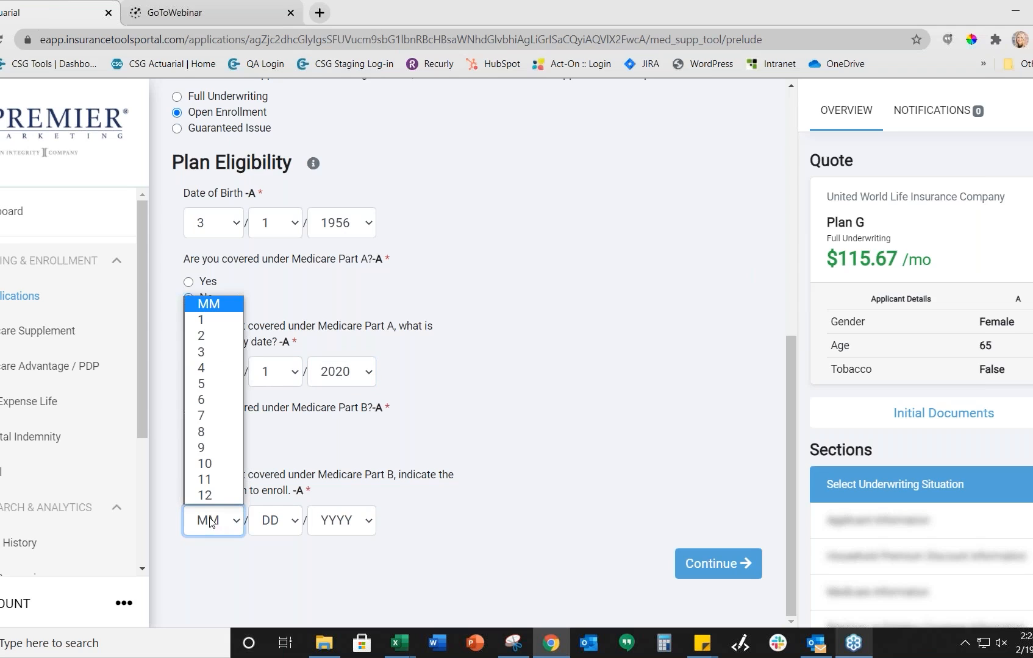
click(209, 319)
click(286, 515)
click(369, 521)
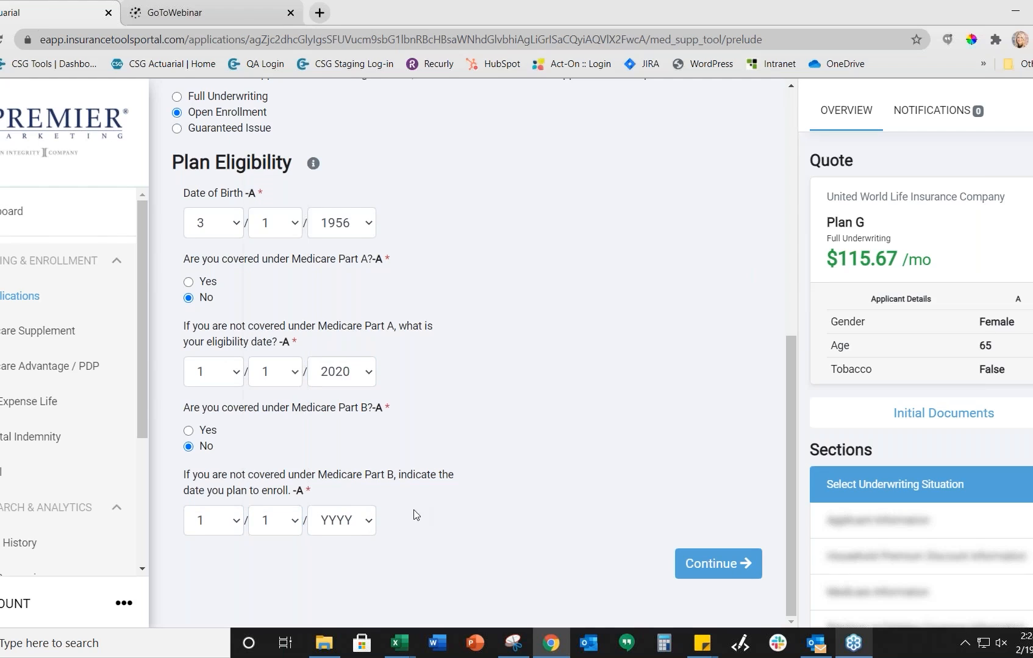
click(347, 524)
scroll(335, 493, down, 1)
click(335, 495)
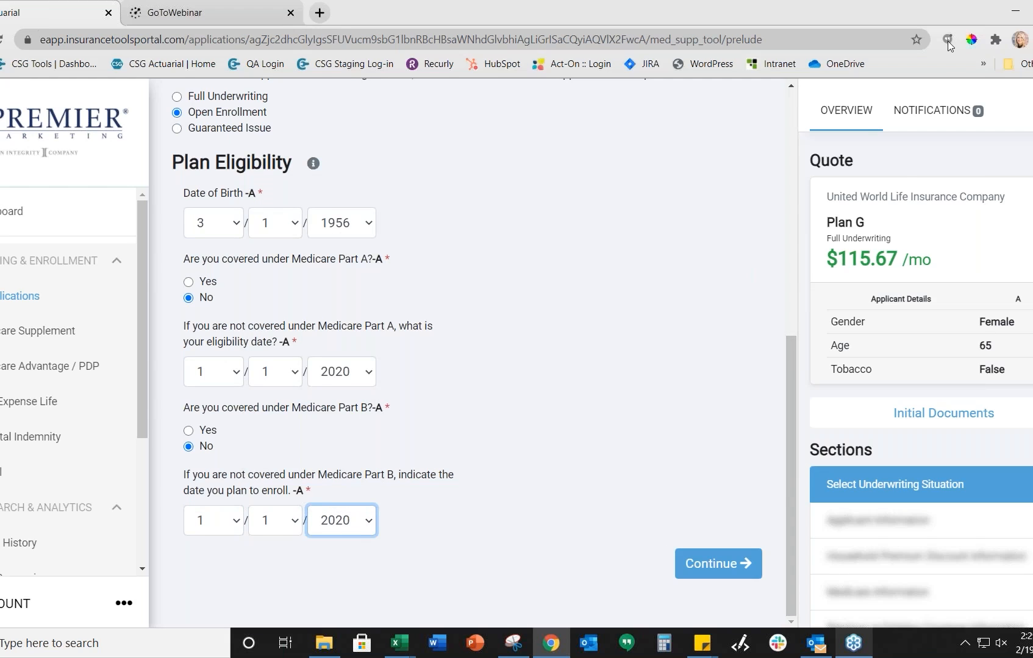
click(1014, 103)
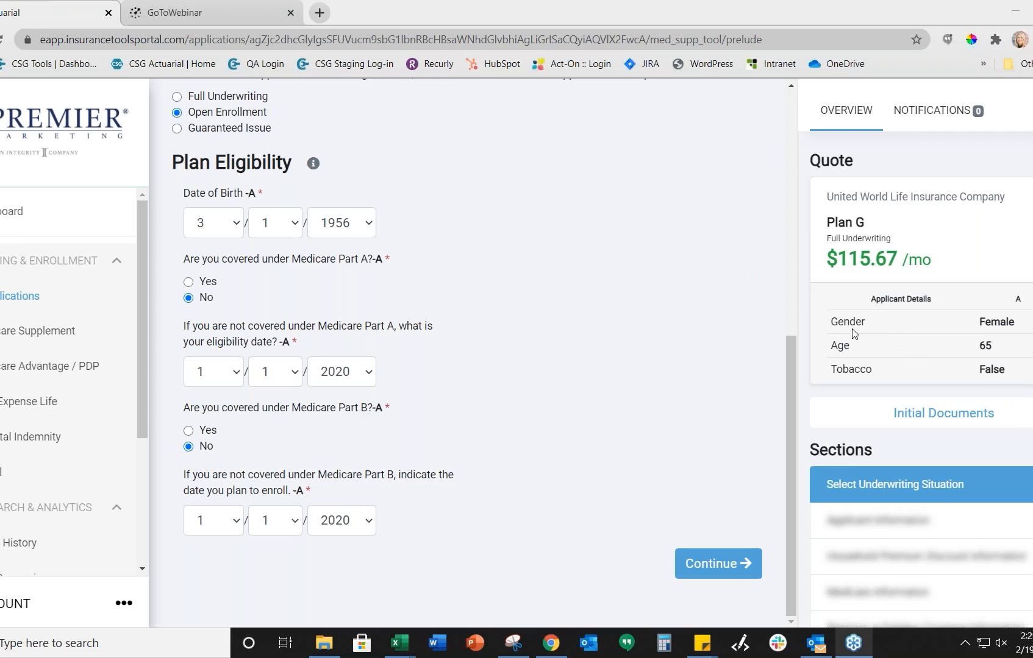
click(719, 565)
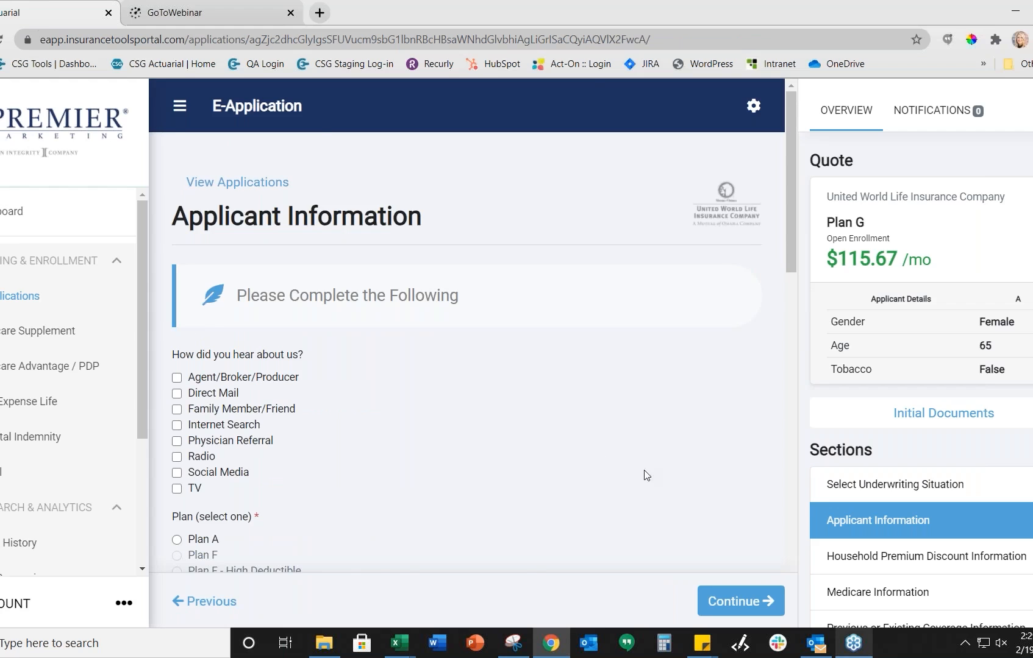
Step: Mark Direct Mail as the referral source and switch the plan to Plan N
scroll(472, 416, down, 1)
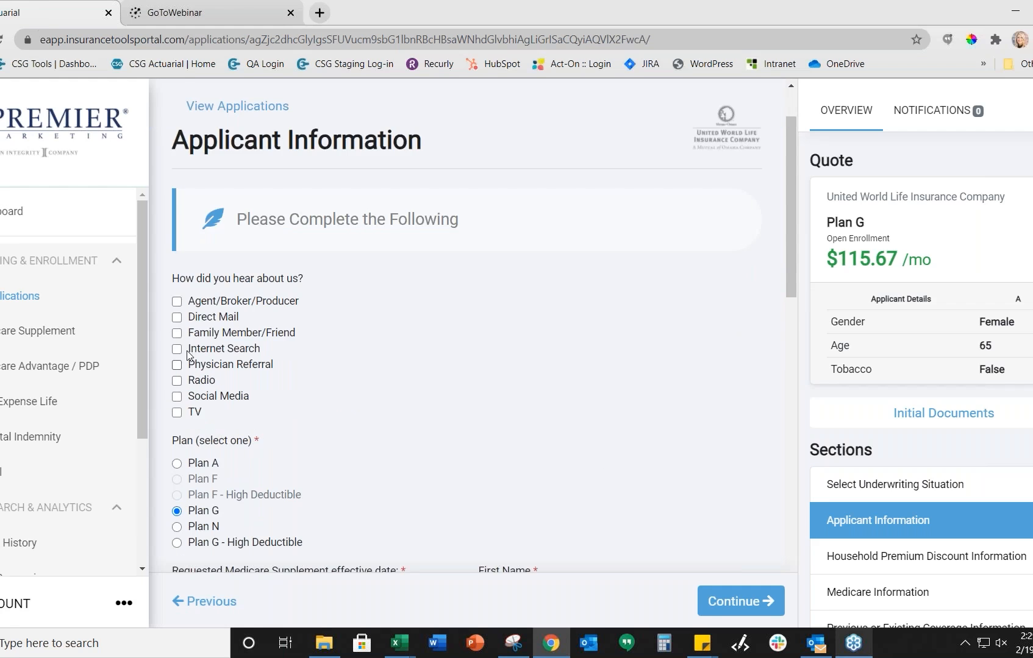
click(177, 318)
scroll(349, 336, down, 2)
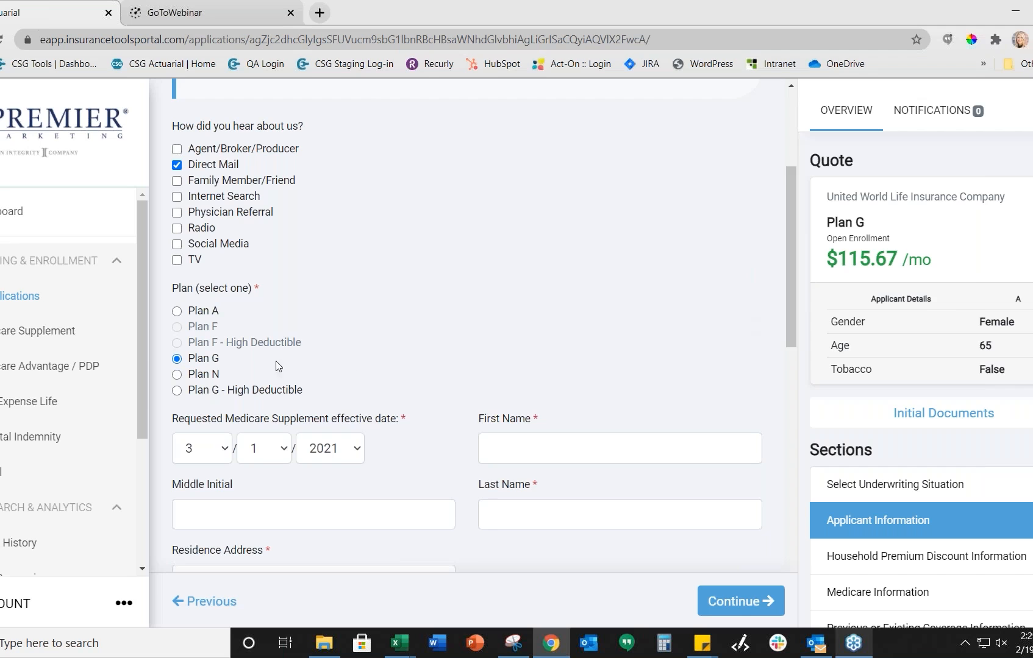
click(178, 376)
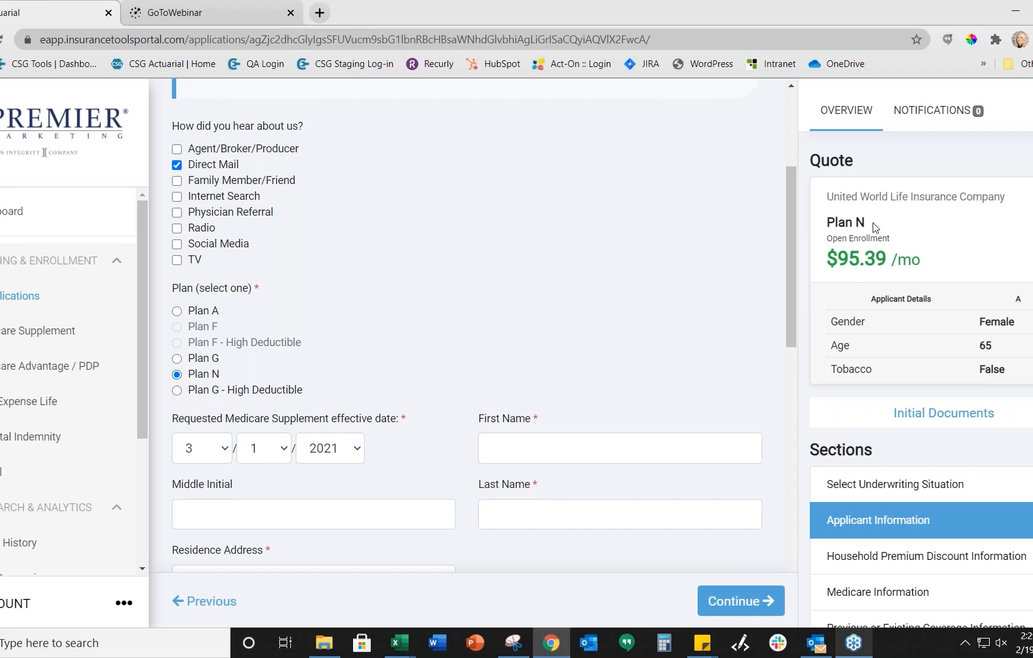
scroll(721, 303, down, 1)
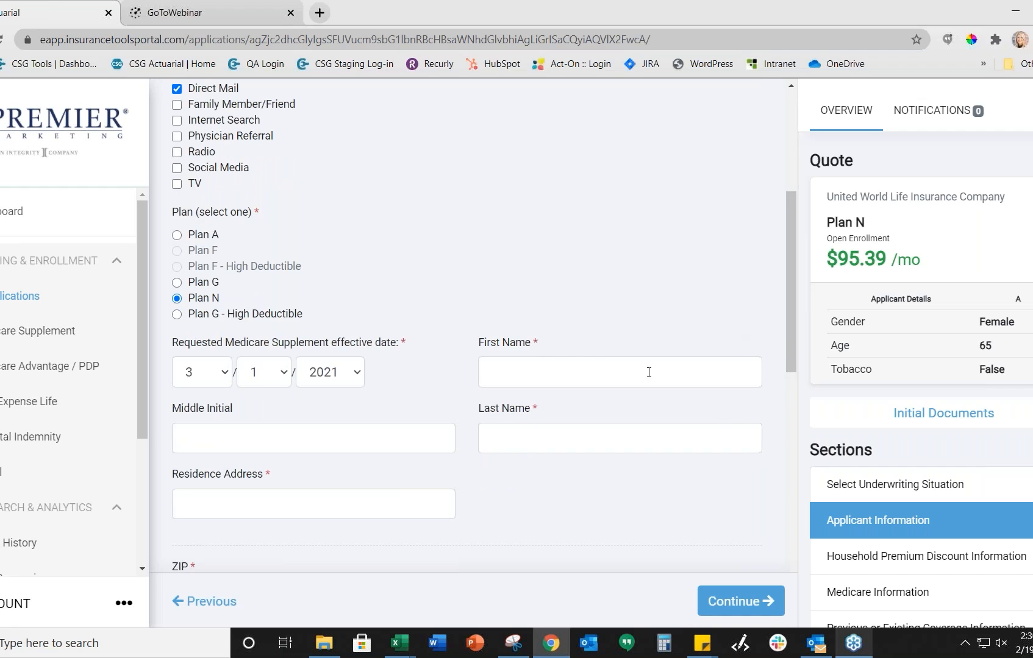
Step: Enter the applicant's first name, last name and residence address
click(560, 373)
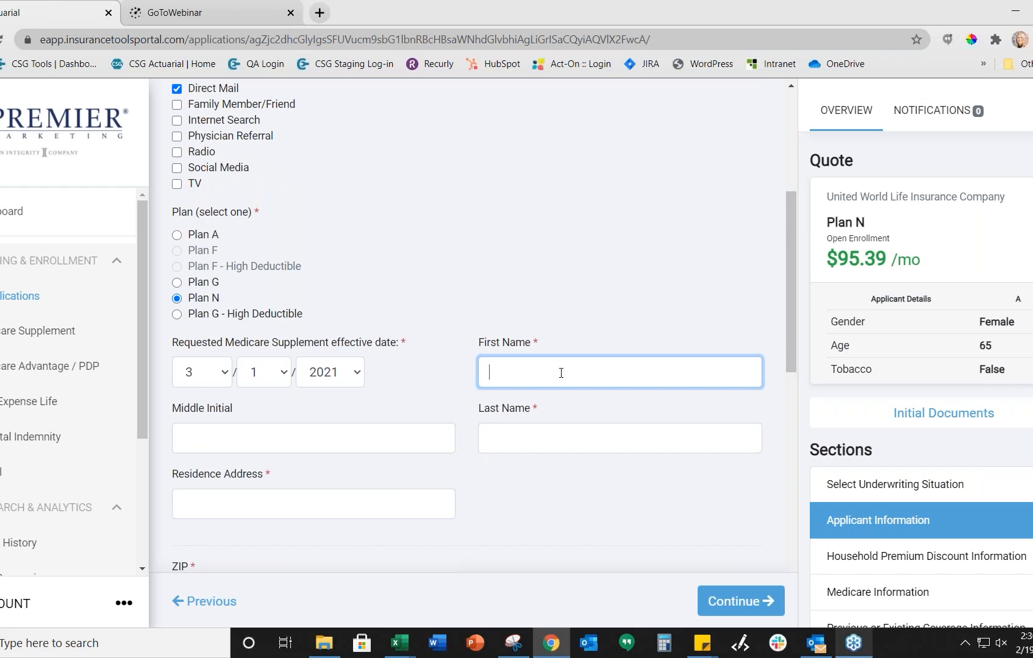
text(Test)
click(488, 426)
text(Test)
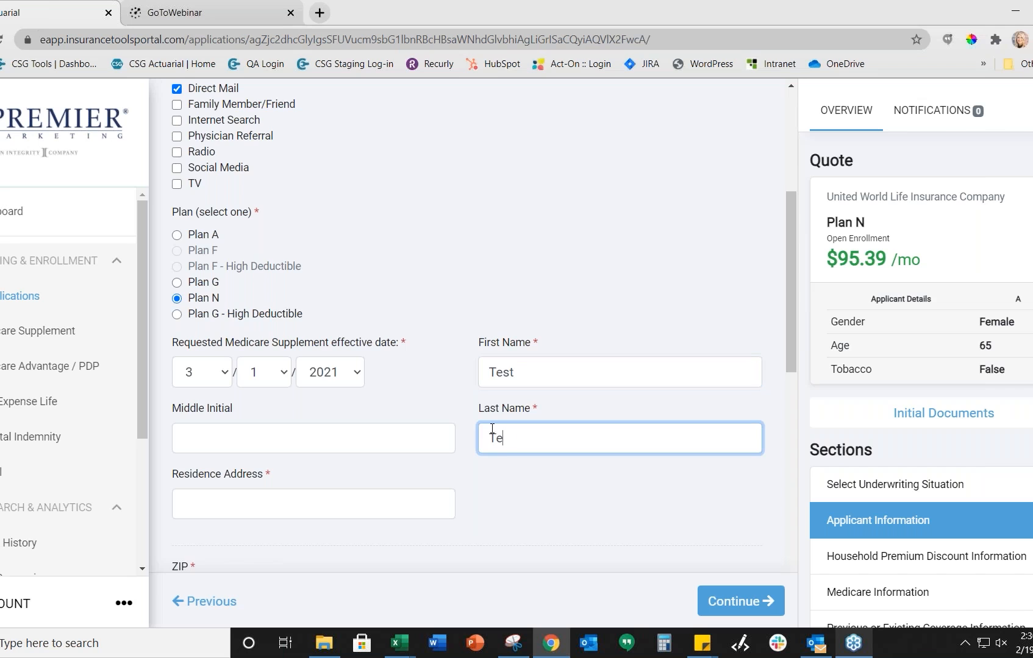
scroll(405, 460, down, 3)
click(305, 344)
text(123 )
text(TEset)
key(BackSpace)
key(BackSpace)
key(BackSpace)
key(BackSpace)
key(BackSpace)
text(est St.)
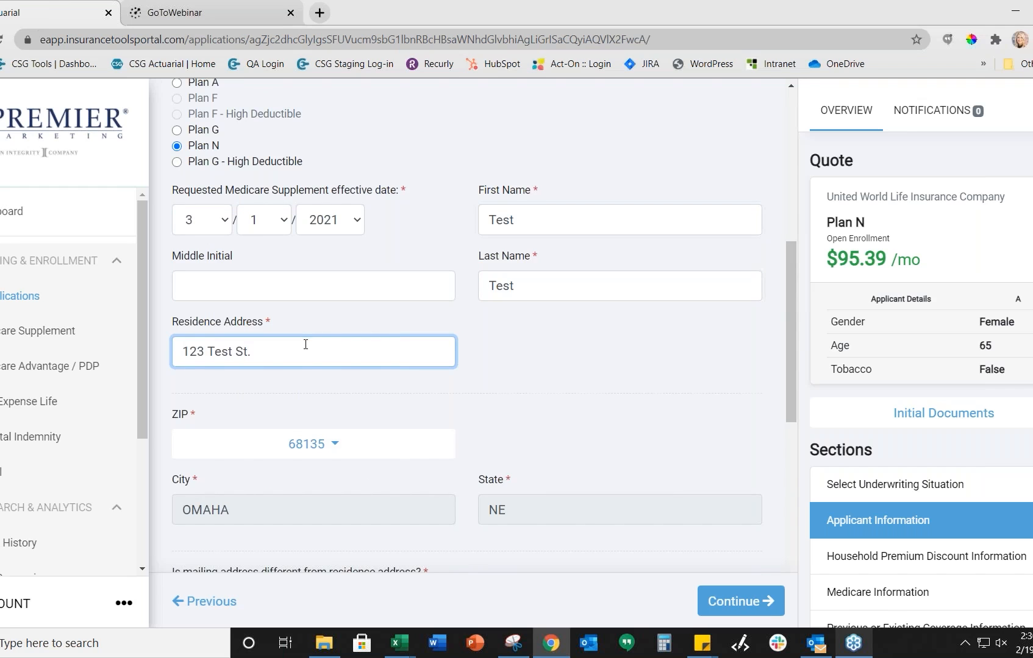
Step: Answer No to a separate mailing address and enter the home phone and e-mail address
scroll(317, 353, down, 4)
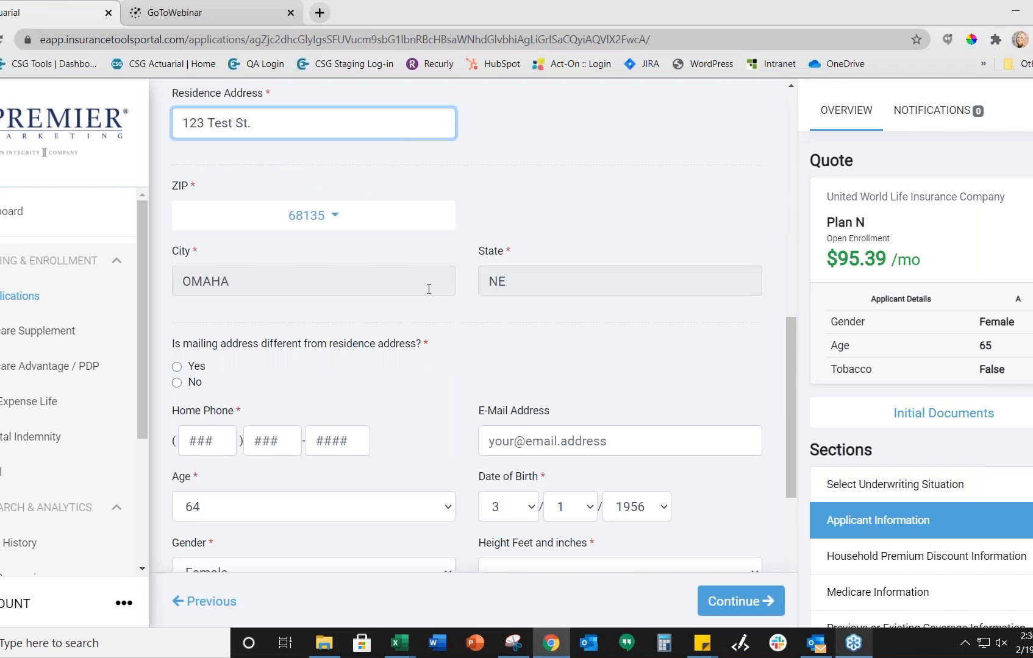
click(177, 383)
click(198, 440)
text(111) )
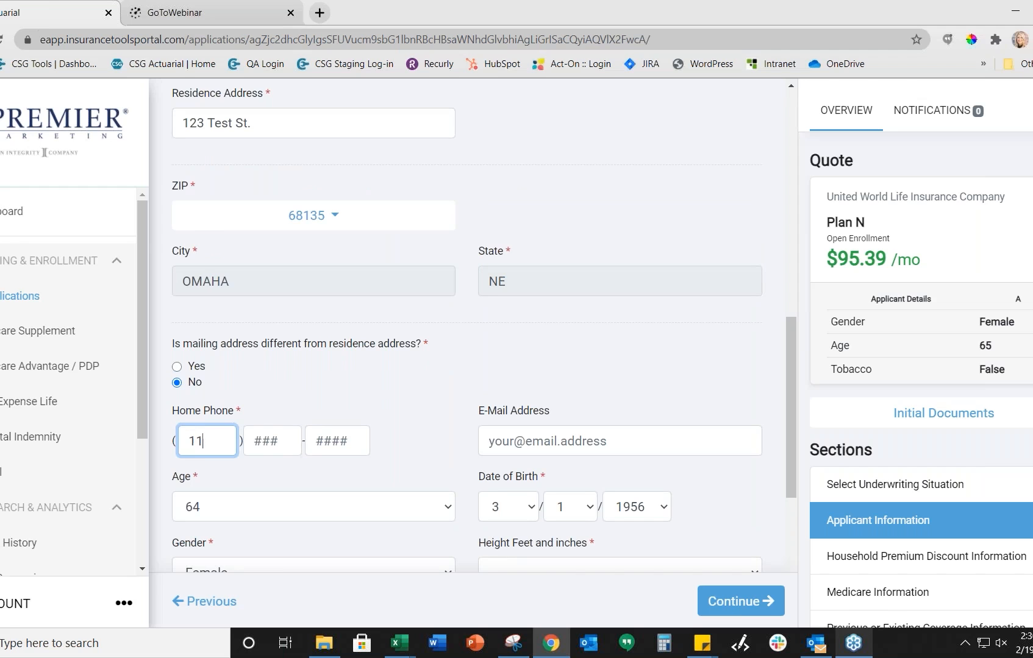
text(222-3333)
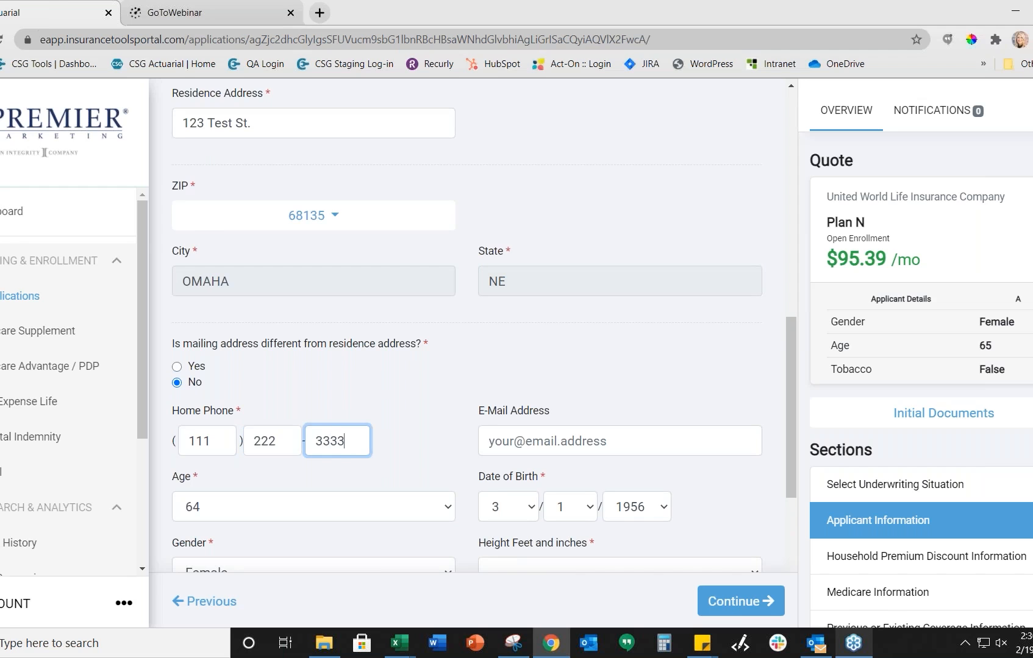
click(617, 443)
scroll(617, 446, down, 3)
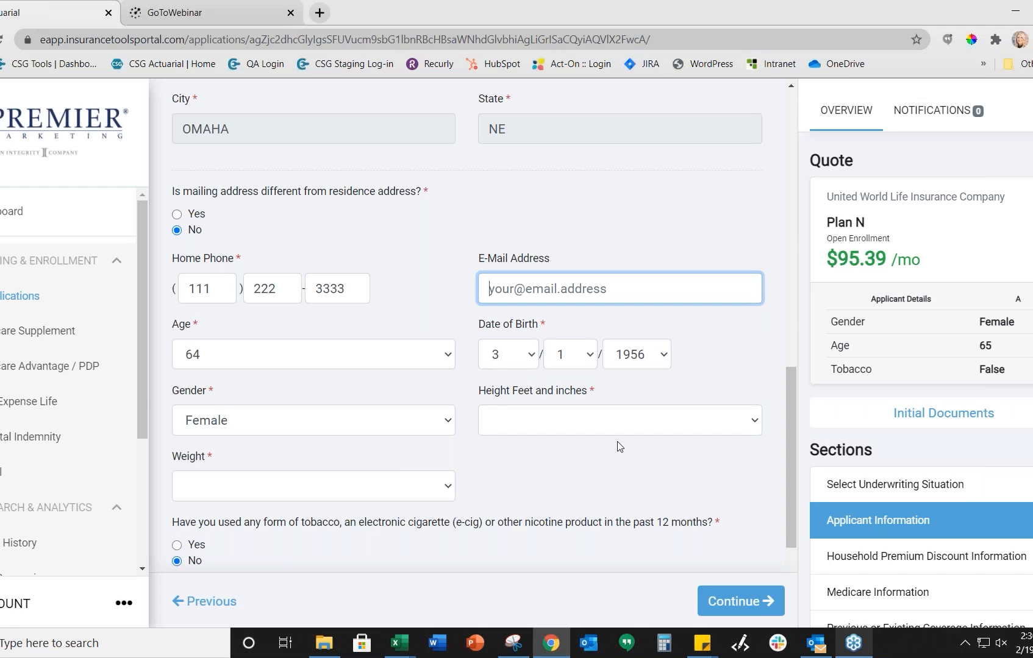
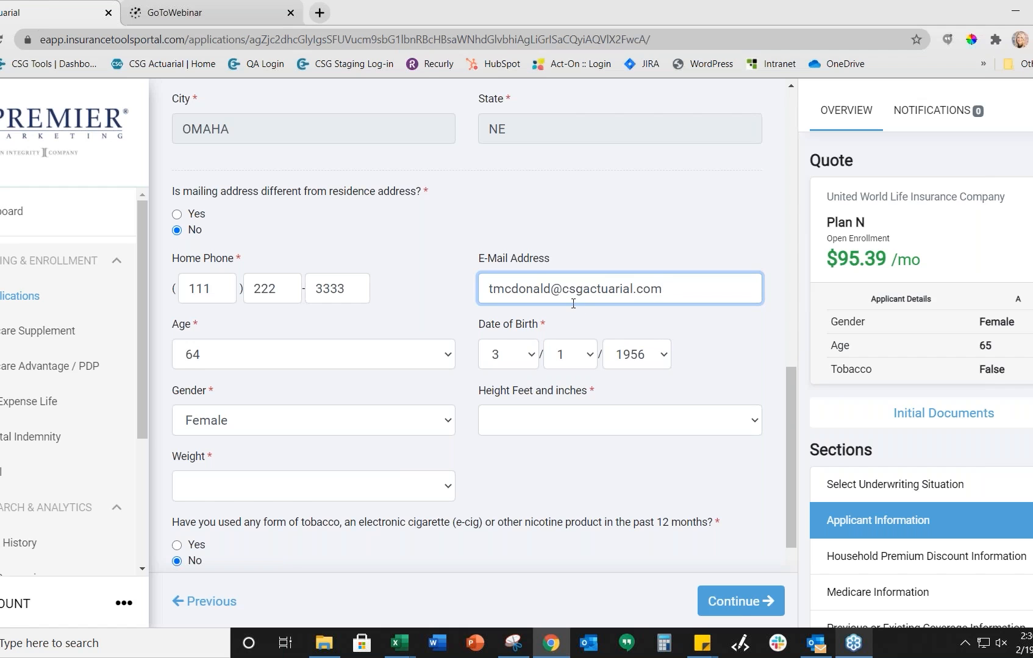
Step: Set height to 5'10" and weight to 170 lbs, declining paperless EOBs and a temporary ID card
scroll(514, 427, down, 2)
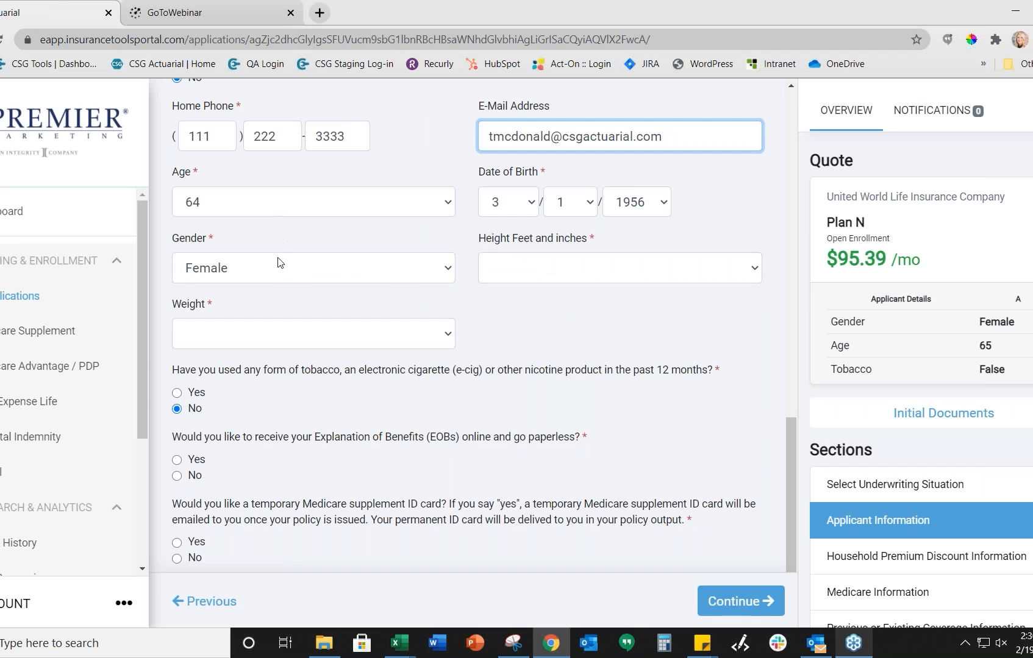
click(506, 270)
scroll(533, 397, down, 2)
scroll(533, 396, down, 3)
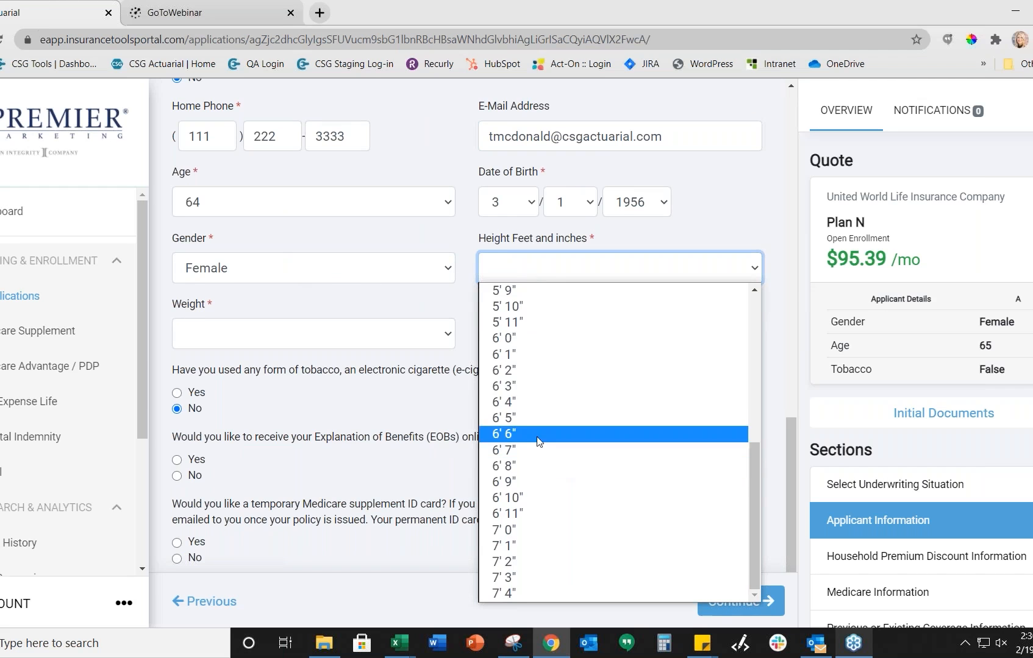
click(519, 314)
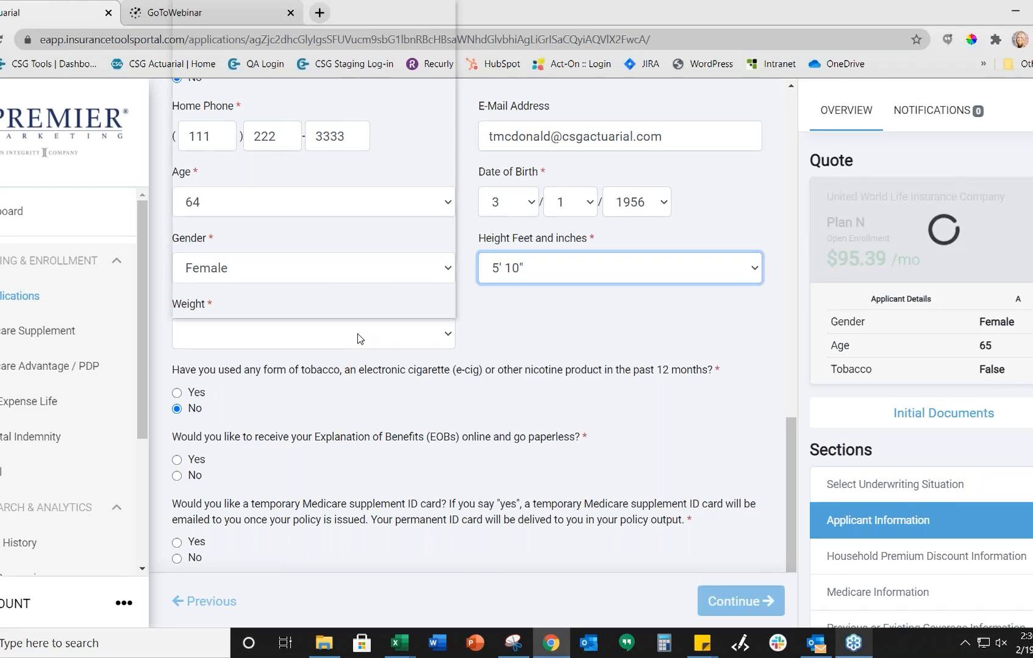
click(359, 336)
text(170)
key(Return)
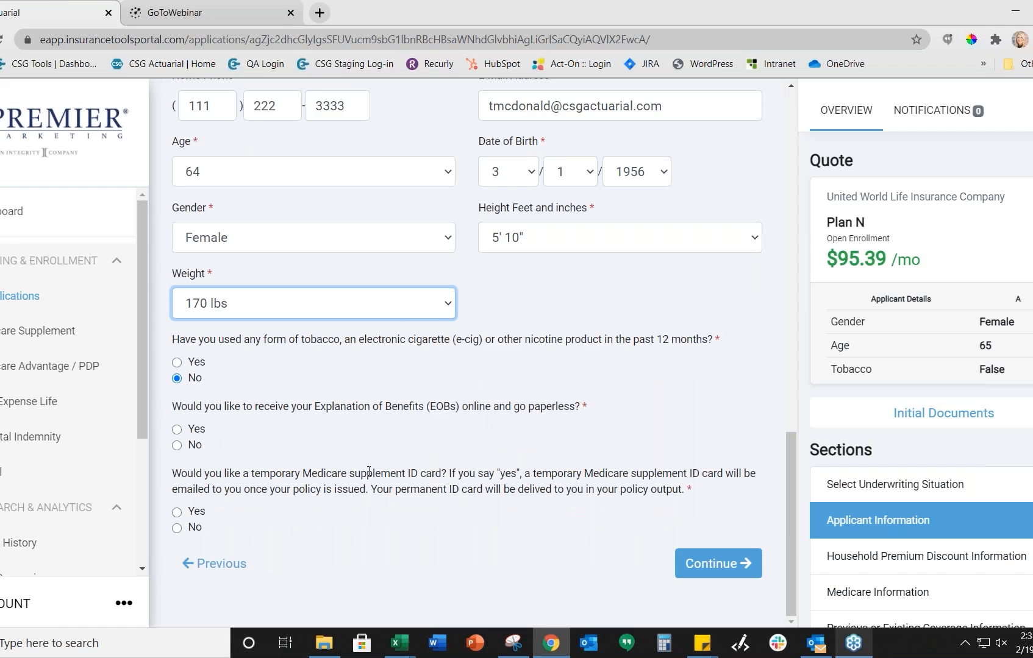
click(177, 445)
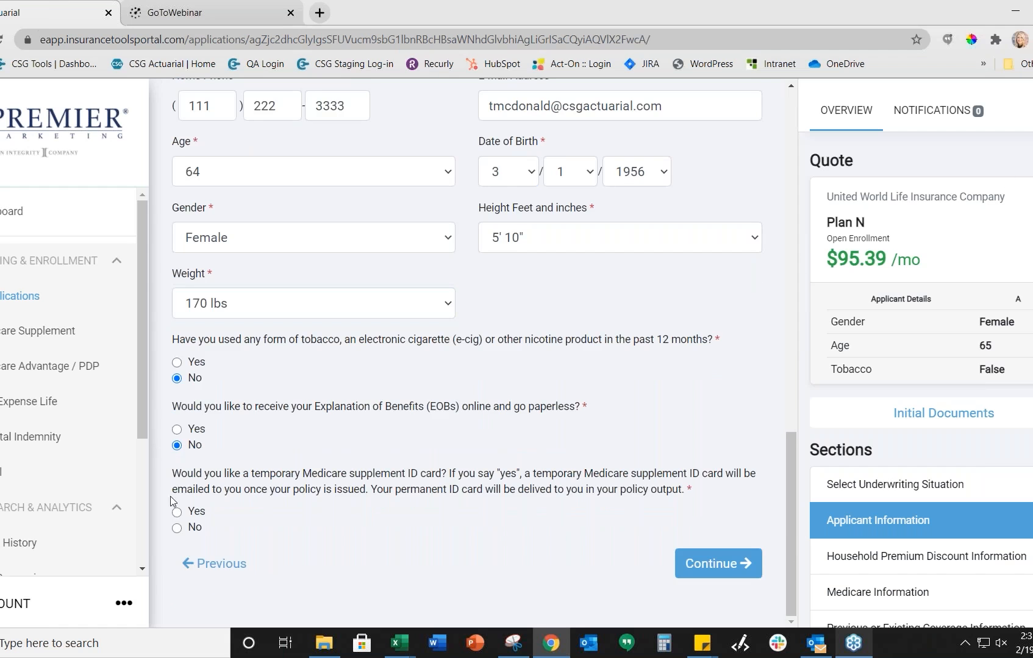
click(177, 529)
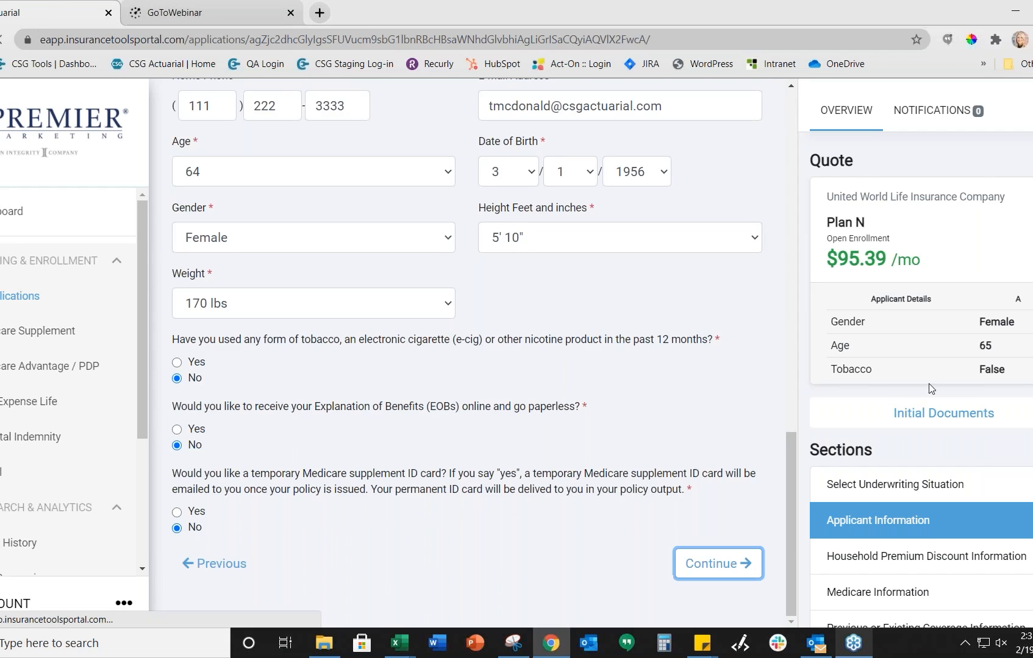
scroll(929, 383, down, 1)
scroll(969, 393, down, 2)
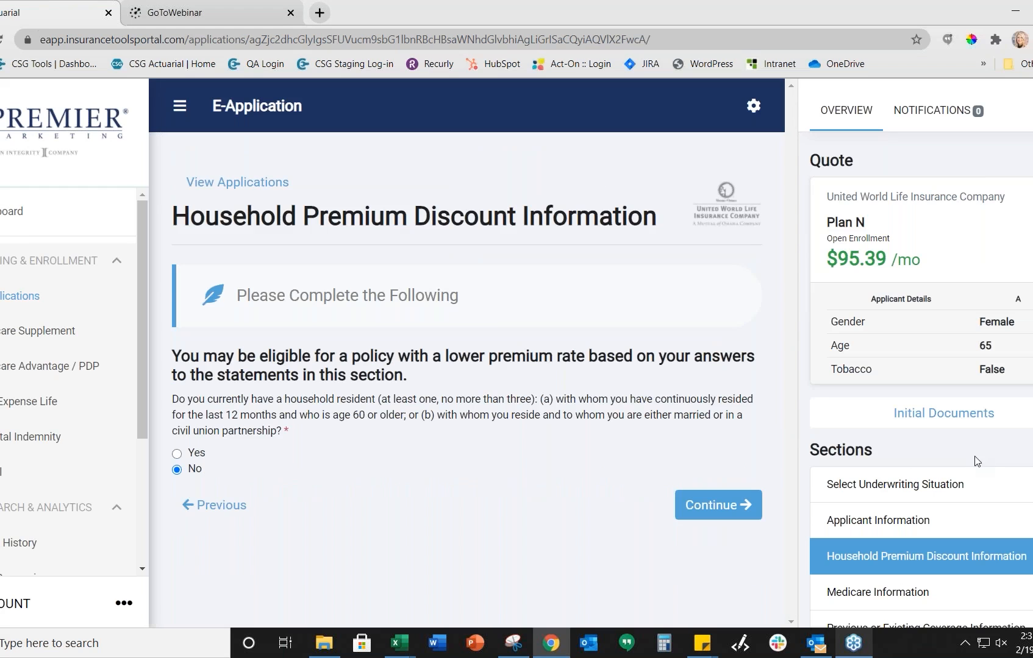
Step: Answer No to the household resident discount question and continue on to Medicare Information
click(176, 456)
scroll(456, 477, down, 1)
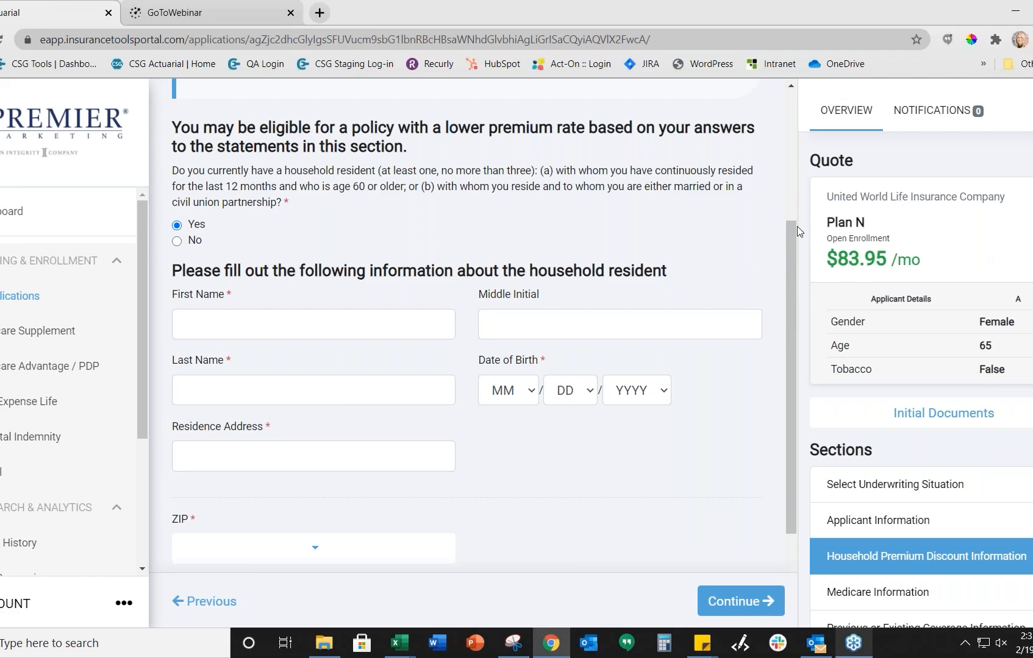
click(177, 242)
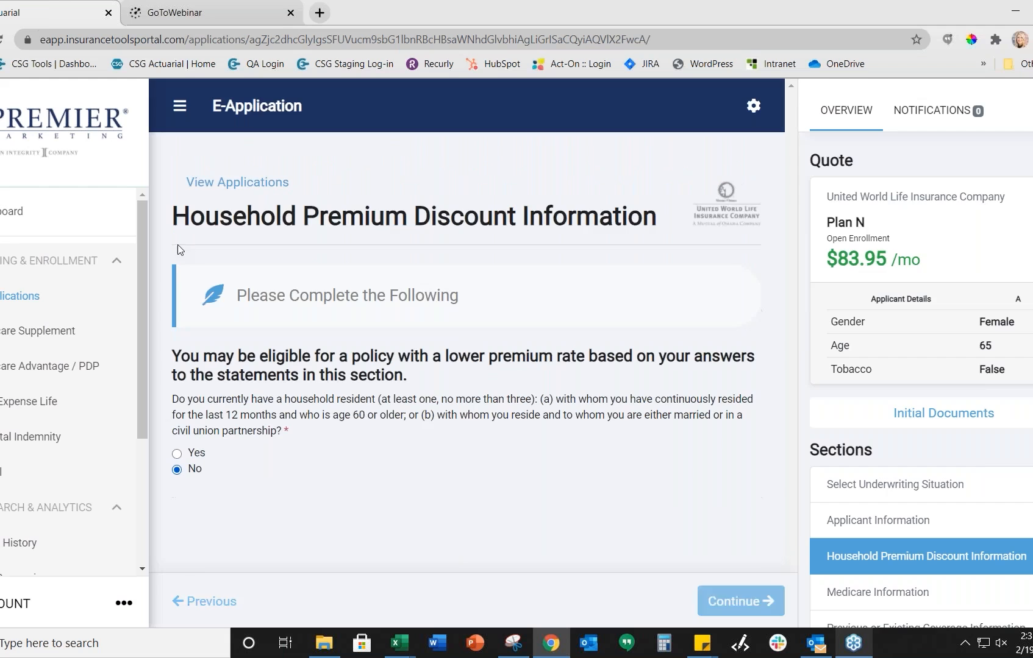
click(720, 512)
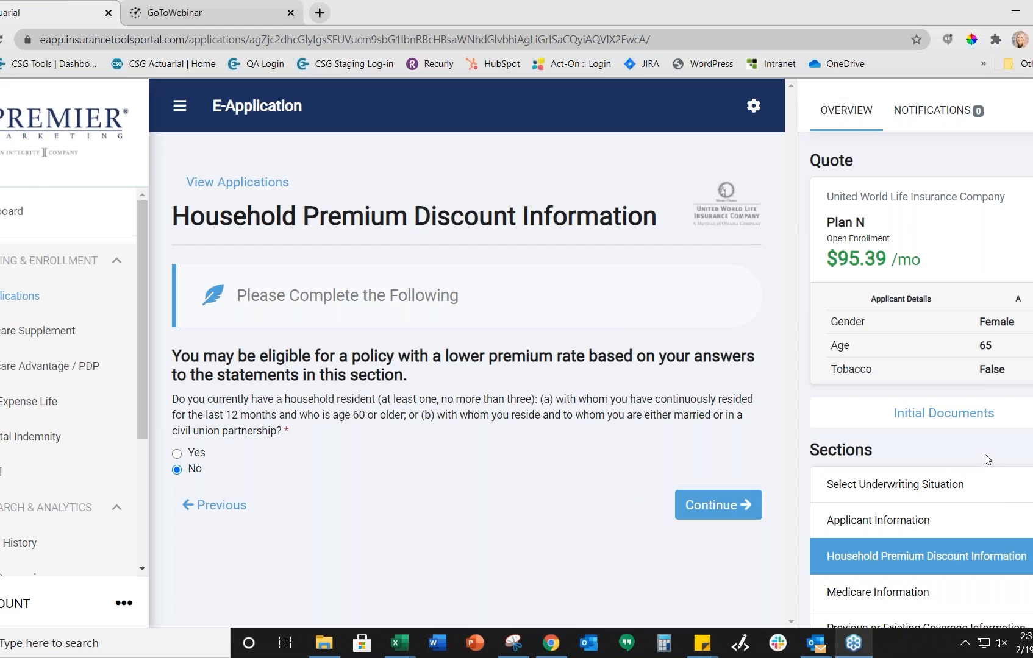
click(742, 505)
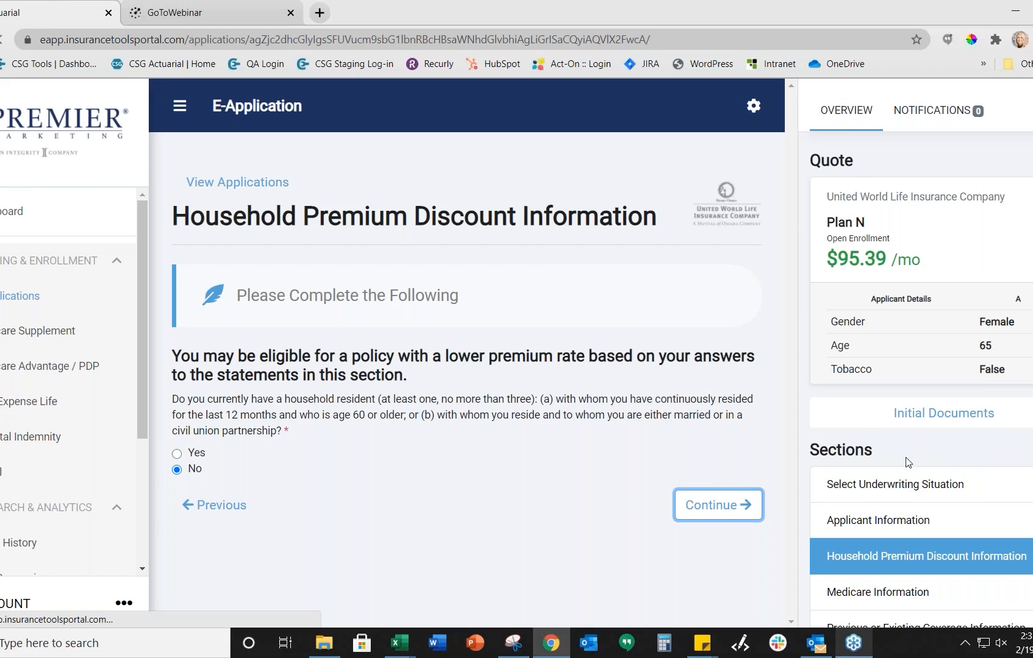
scroll(908, 460, down, 3)
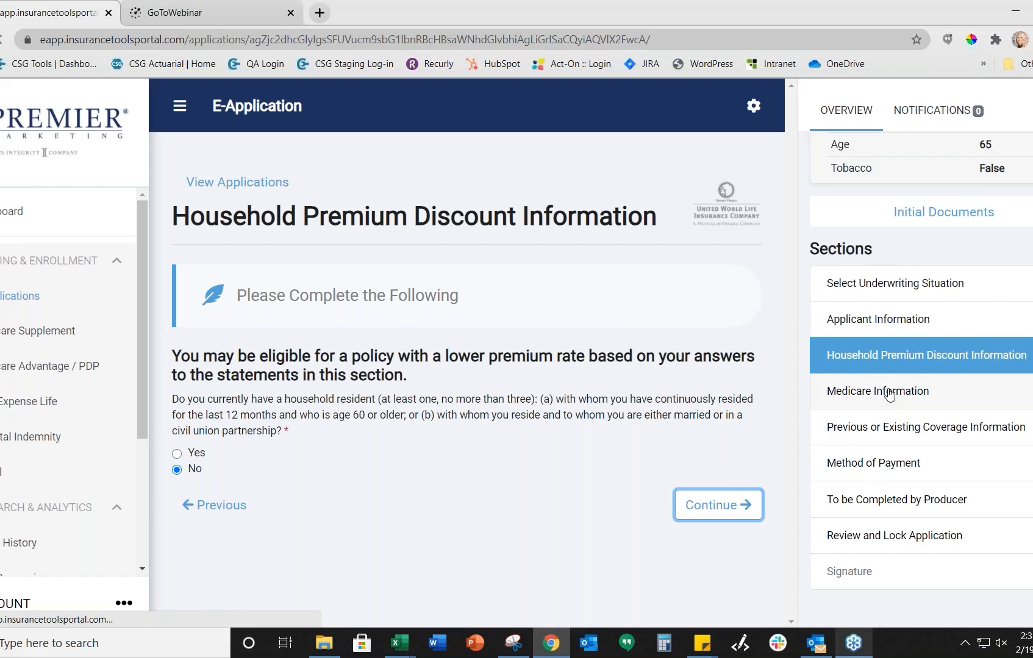
click(889, 395)
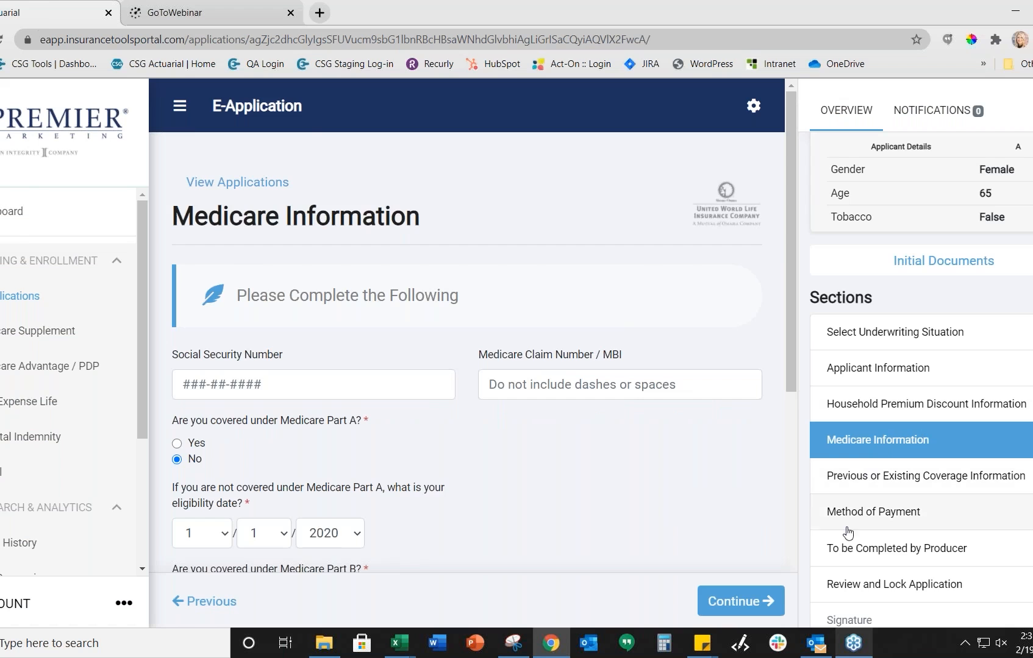
Step: Enter the applicant's SSN, answer Yes to turning 65 and No to recent Part B enrollment, and submit
scroll(658, 488, down, 1)
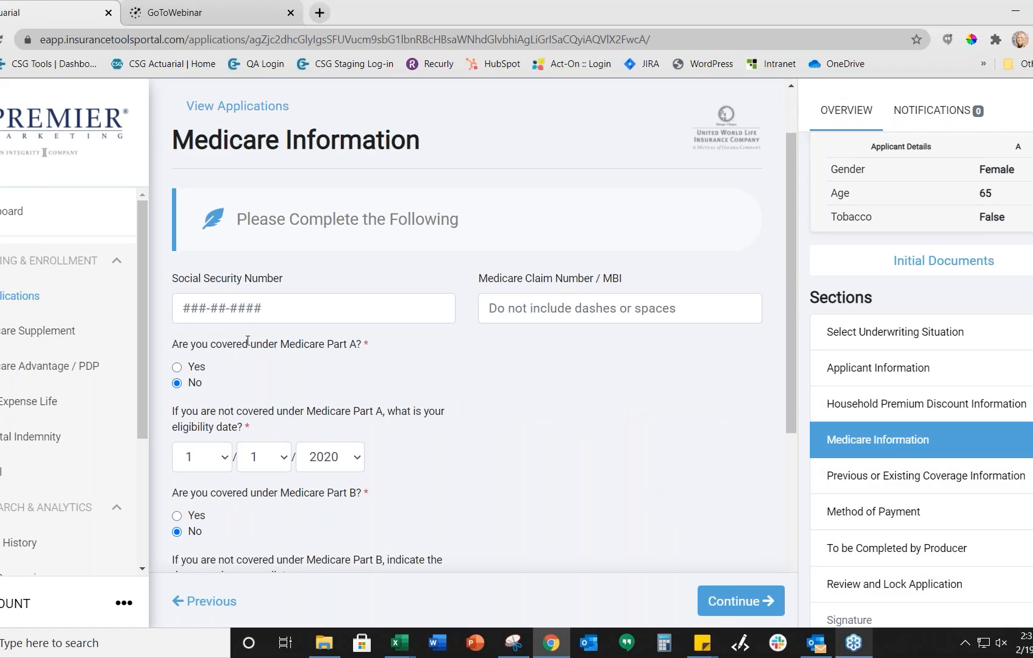
click(208, 314)
text(111223333)
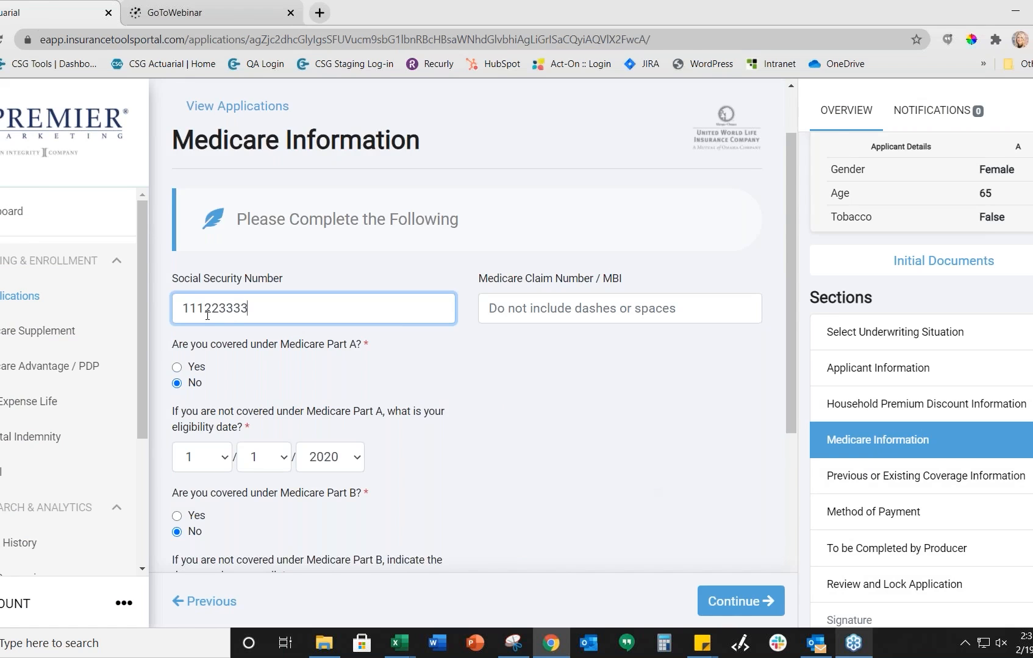
scroll(210, 367, down, 2)
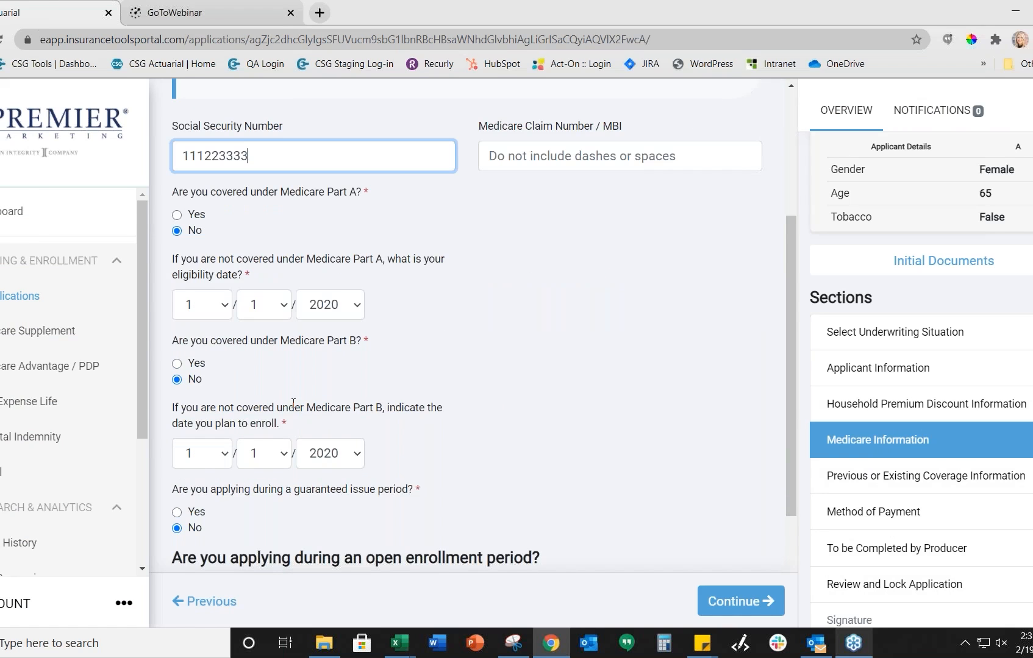
scroll(364, 376, down, 1)
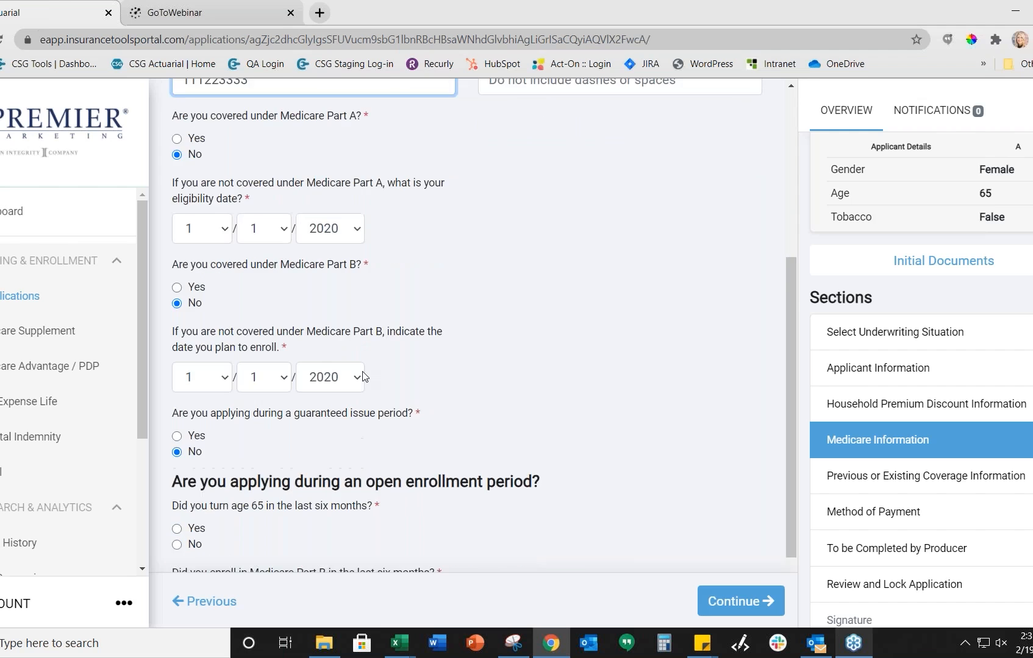
scroll(364, 376, down, 1)
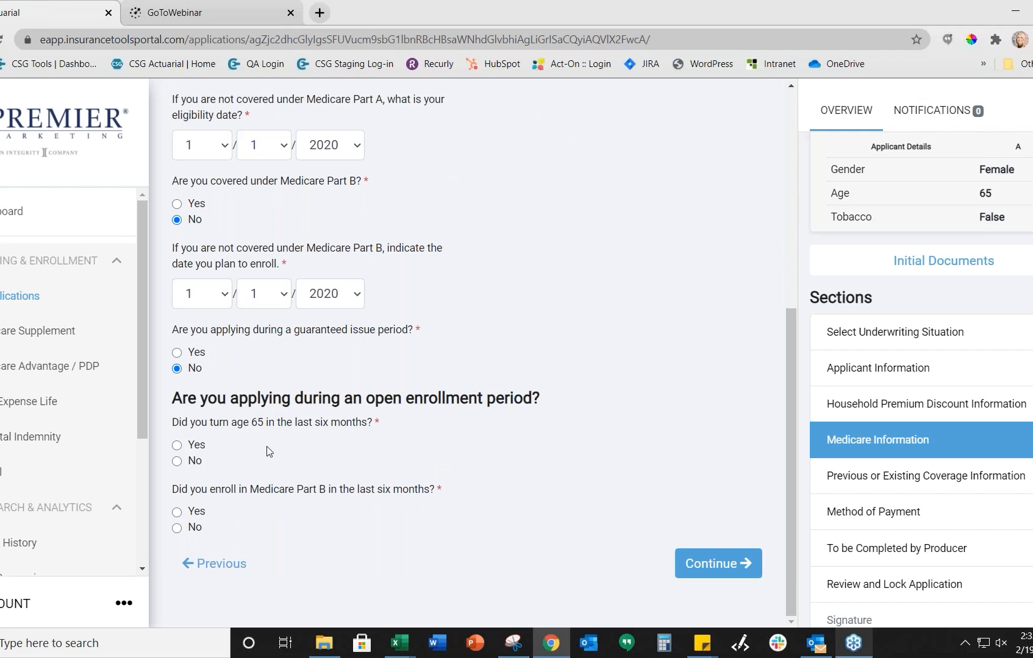
click(177, 445)
click(177, 528)
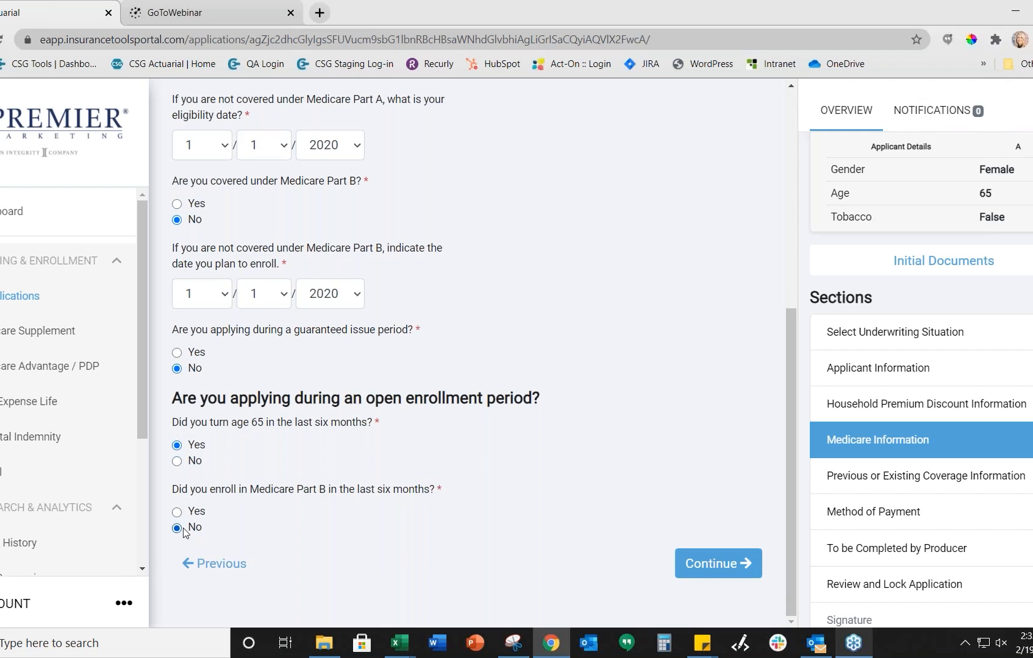
click(684, 566)
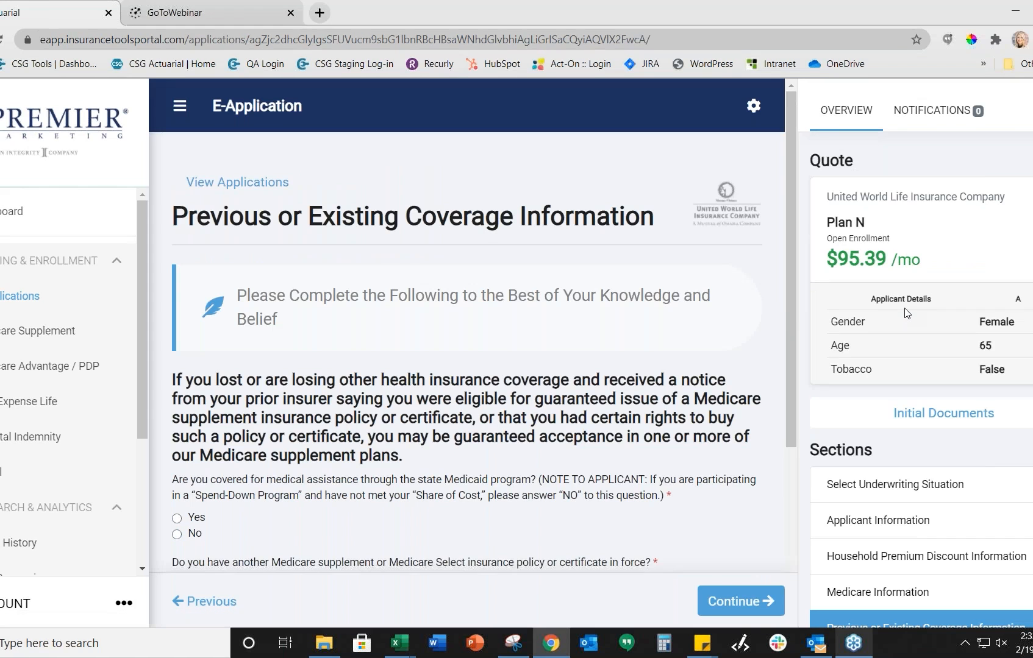
Step: Check the application's Notifications, then return to the Overview
scroll(905, 313, down, 3)
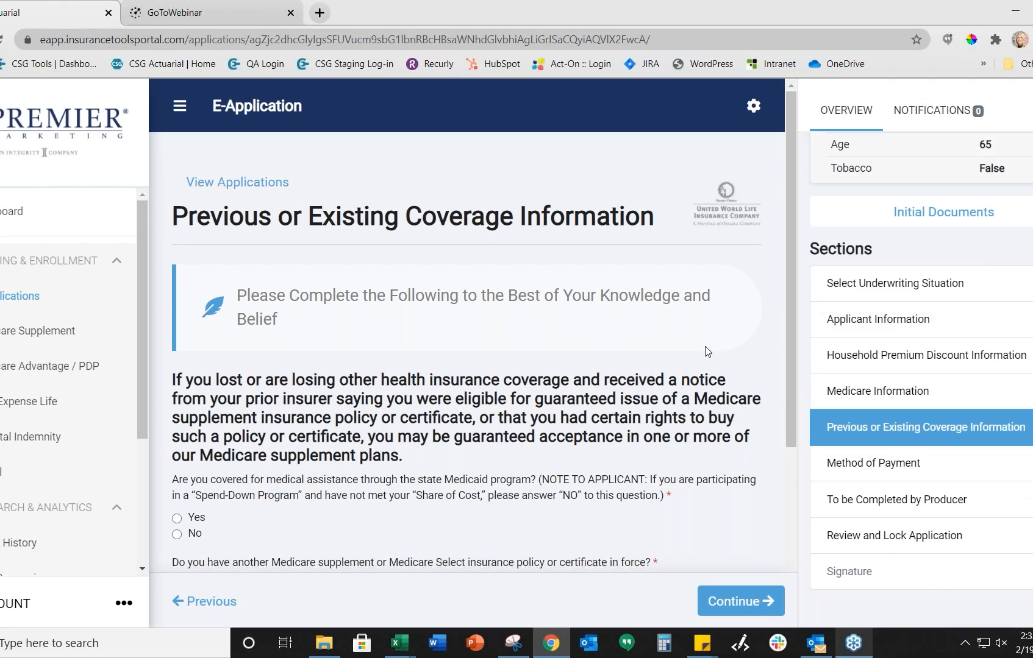
scroll(967, 319, up, 3)
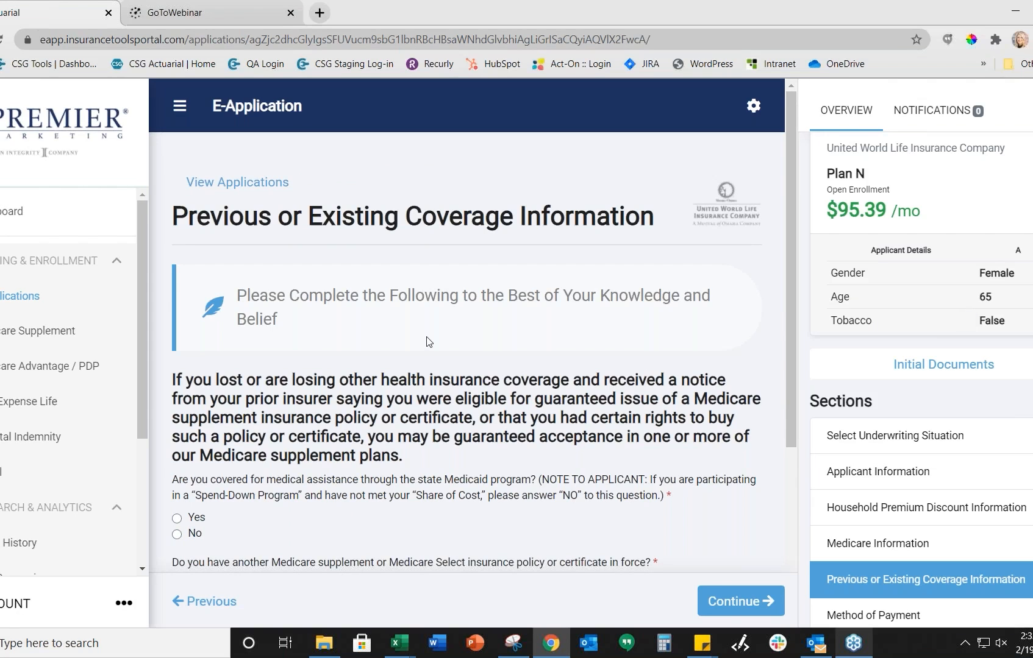
scroll(436, 346, down, 1)
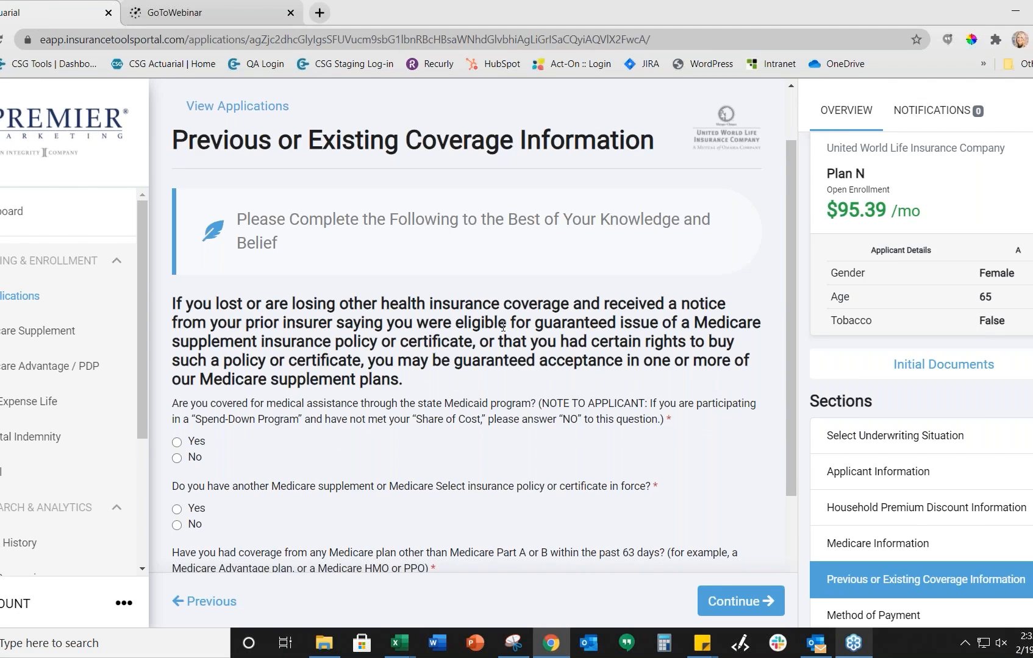
click(937, 113)
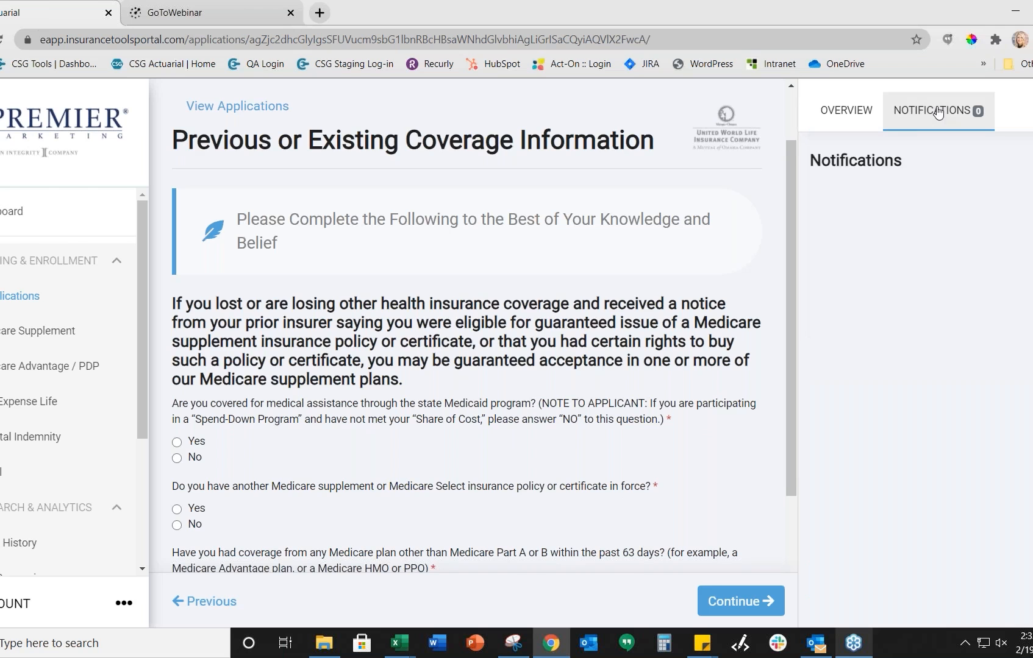
click(855, 107)
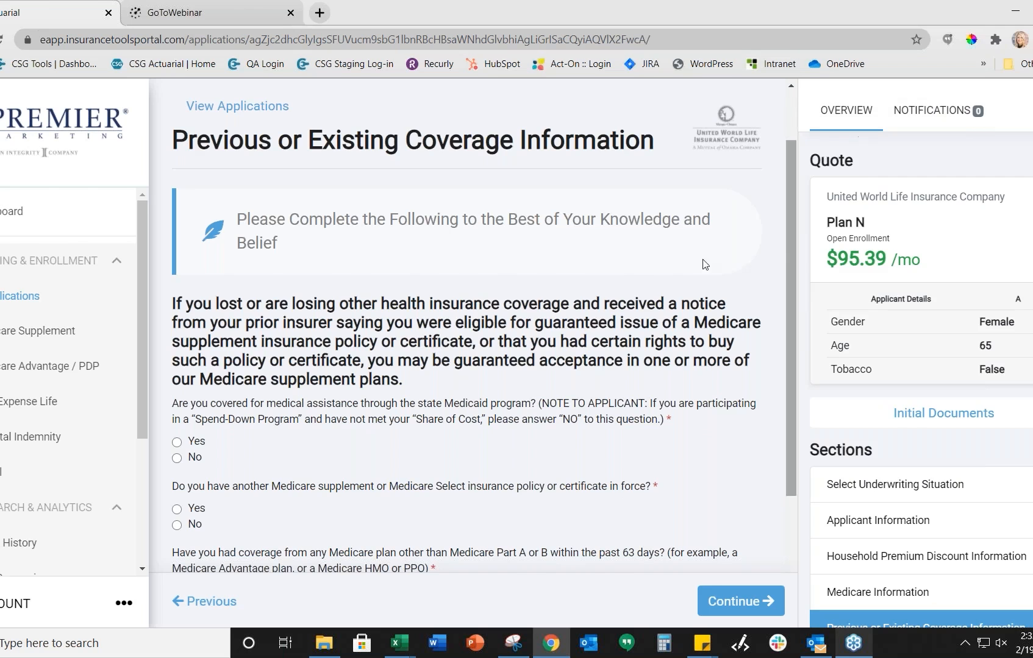
Step: Answer No to Medicaid, another supplement, other Medicare plan and other insurance, then submit
scroll(466, 353, down, 3)
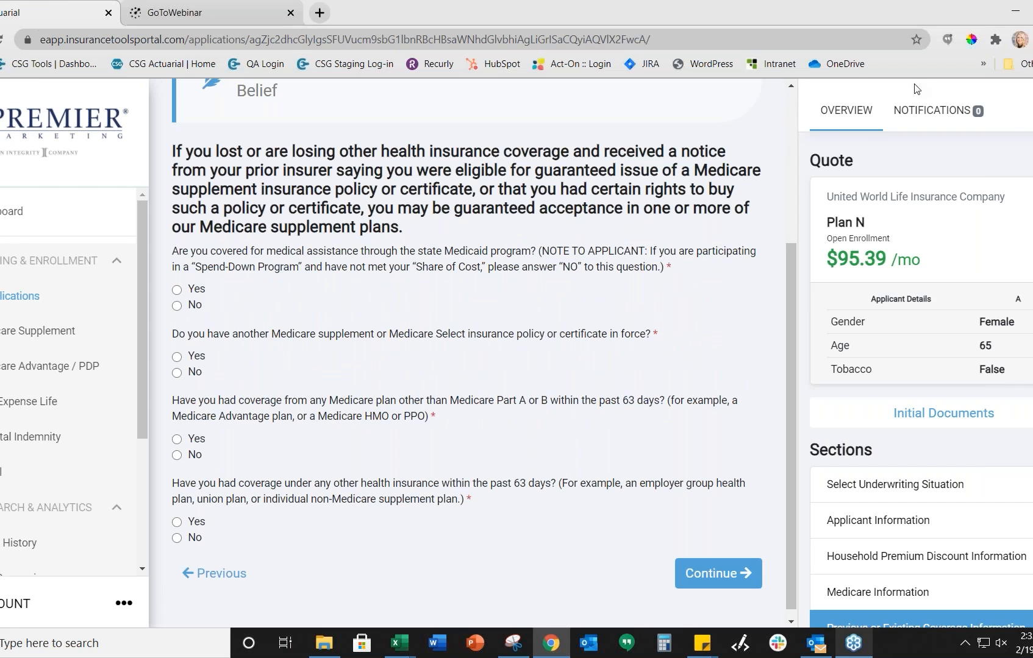
scroll(232, 312, up, 1)
scroll(191, 305, up, 1)
scroll(190, 305, down, 2)
click(177, 305)
click(177, 372)
click(177, 454)
click(176, 538)
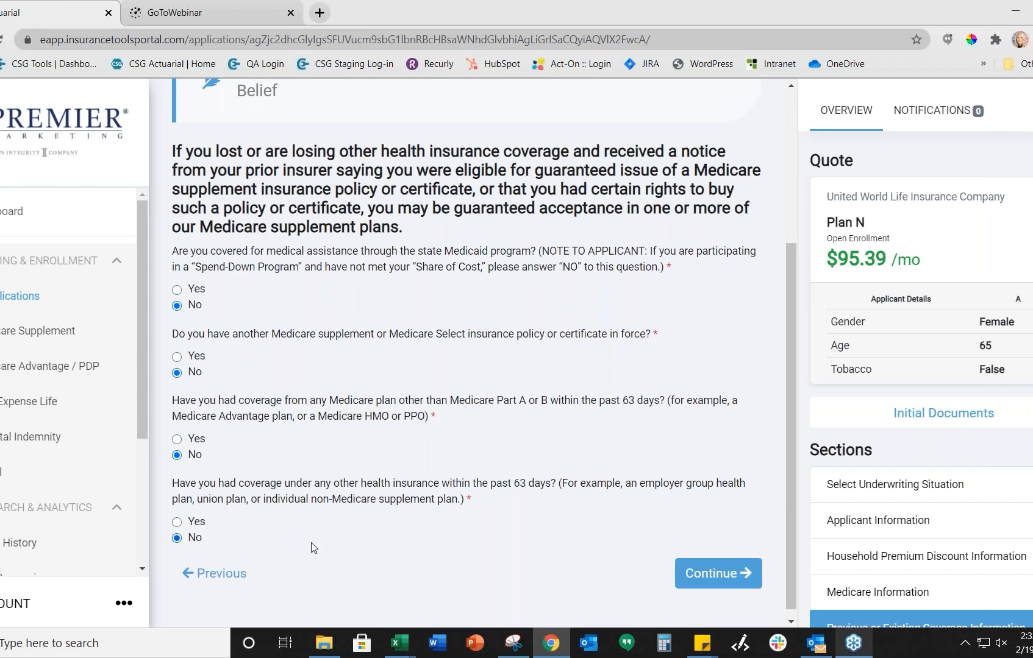
click(714, 573)
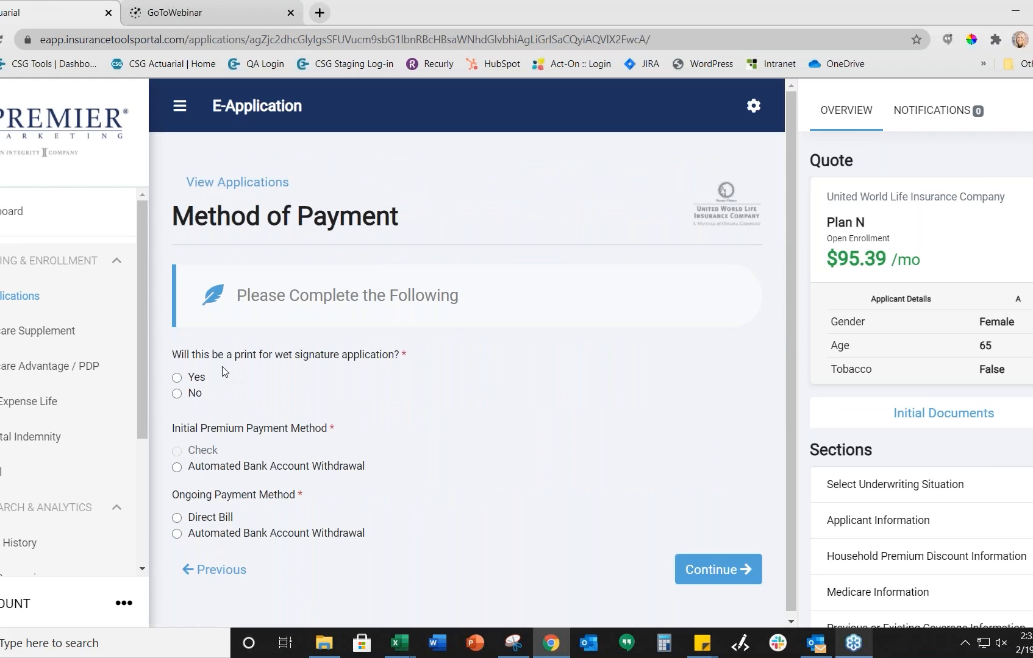
Step: Decline a wet-signature application and pay the initial premium by checking-account withdrawal
click(177, 394)
scroll(249, 397, down, 1)
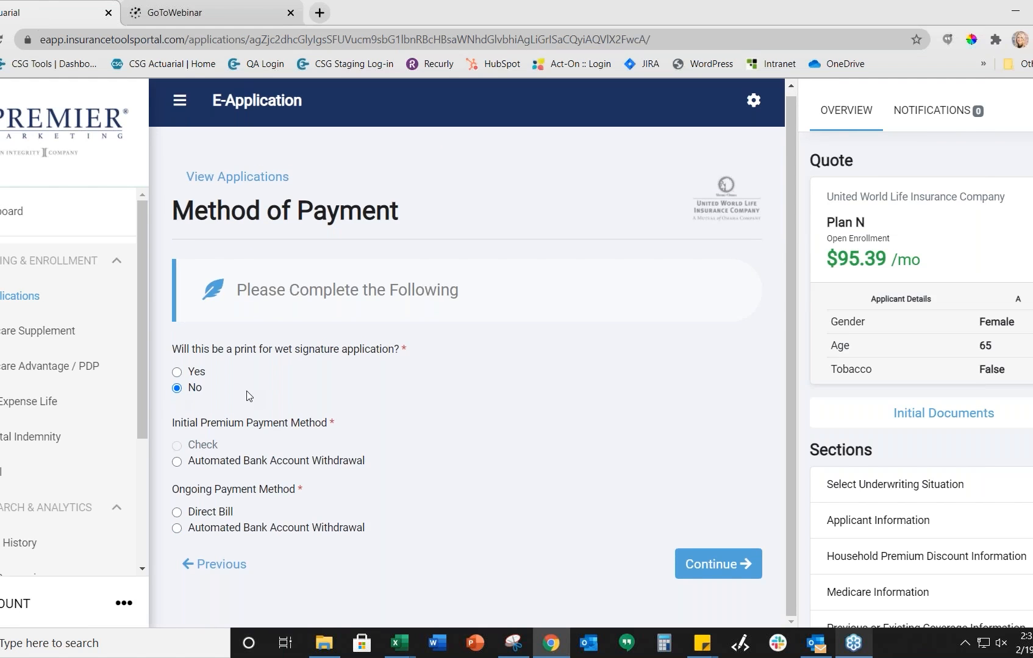
click(177, 462)
scroll(308, 427, down, 2)
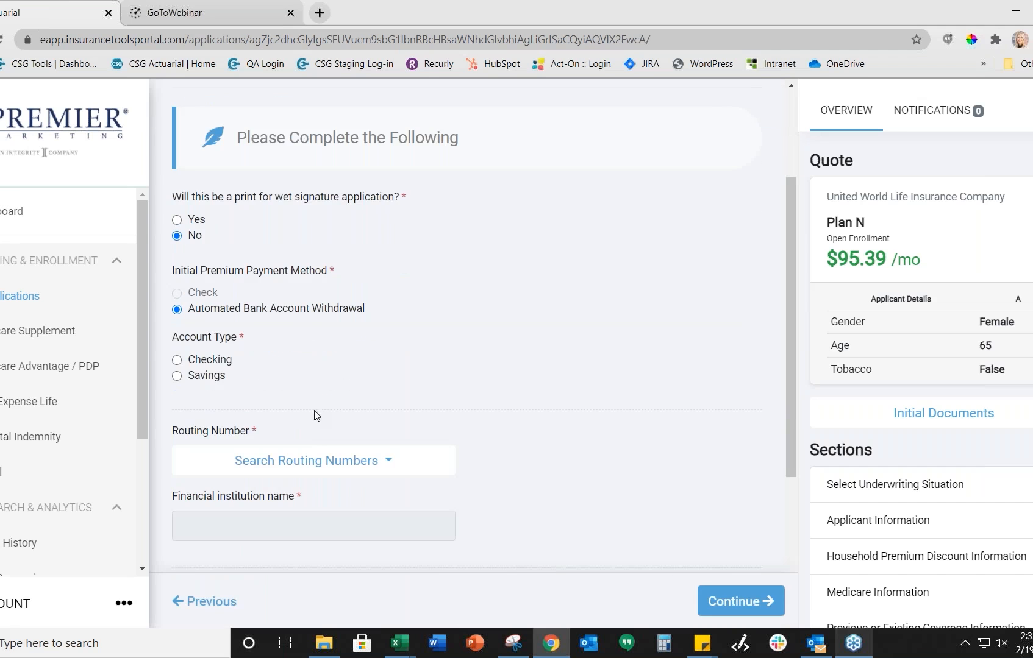
click(177, 359)
scroll(325, 374, down, 2)
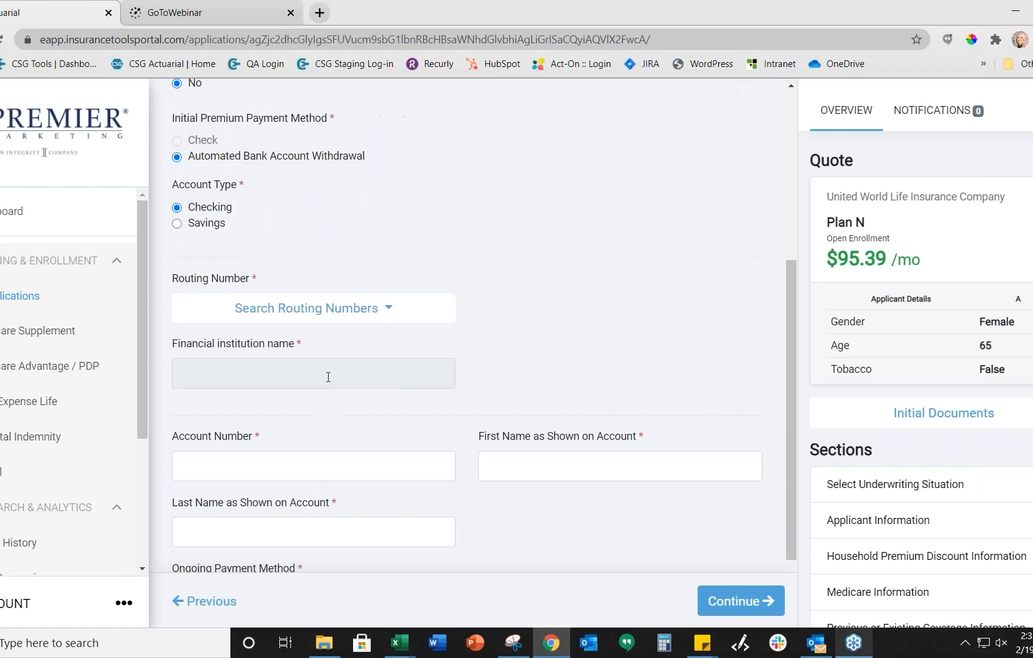
Step: Select routing number 104000016 (First National Bank of Omaha) and enter the account number and holder's name
click(278, 310)
click(256, 340)
text(104000016)
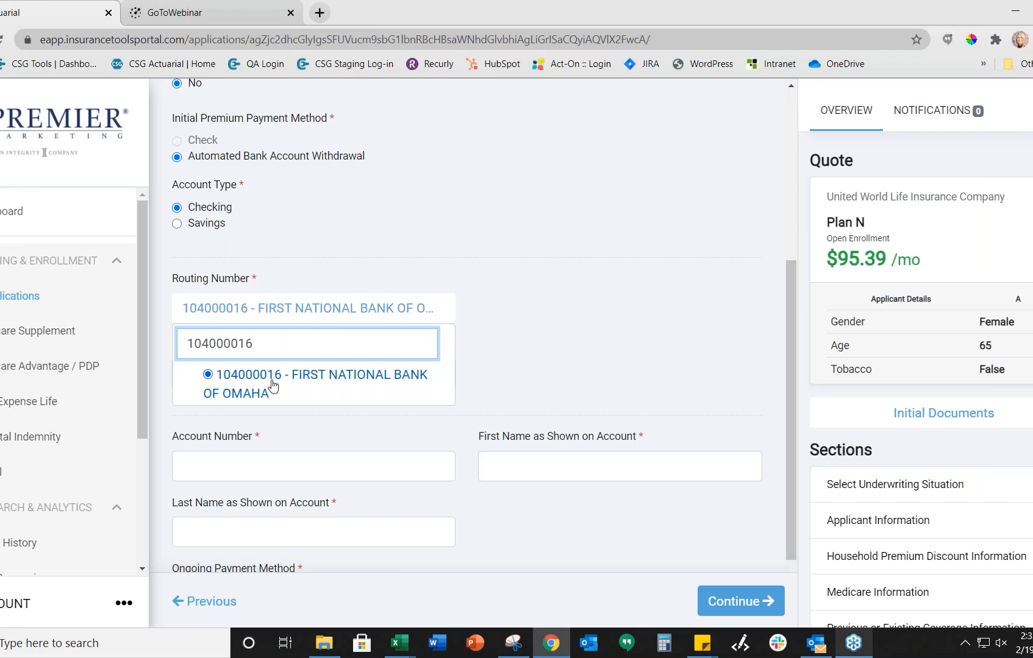
click(461, 361)
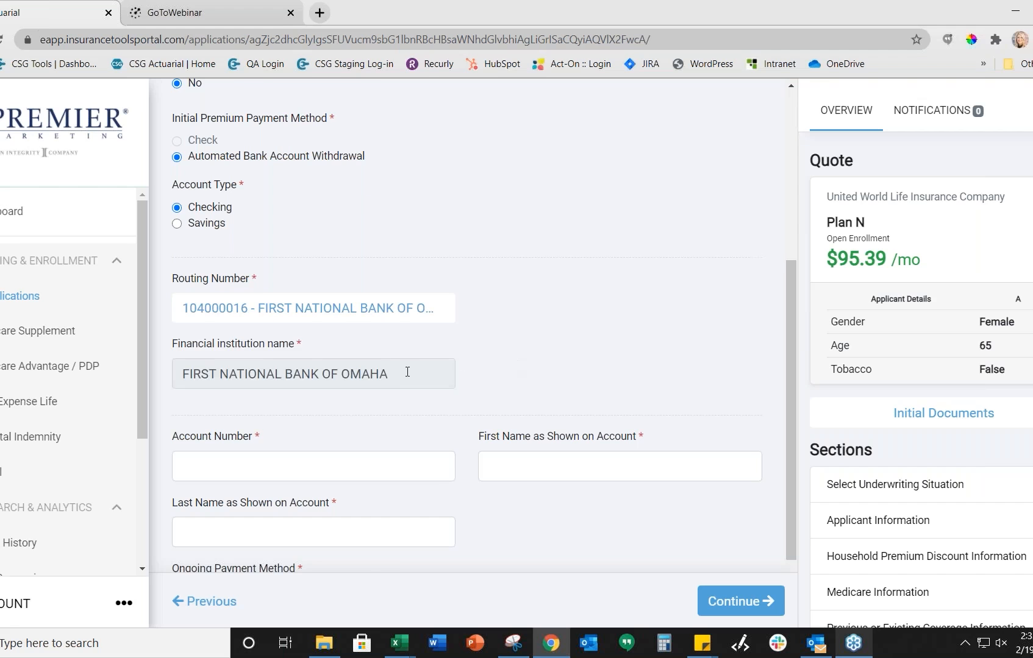
scroll(406, 371, down, 2)
click(258, 379)
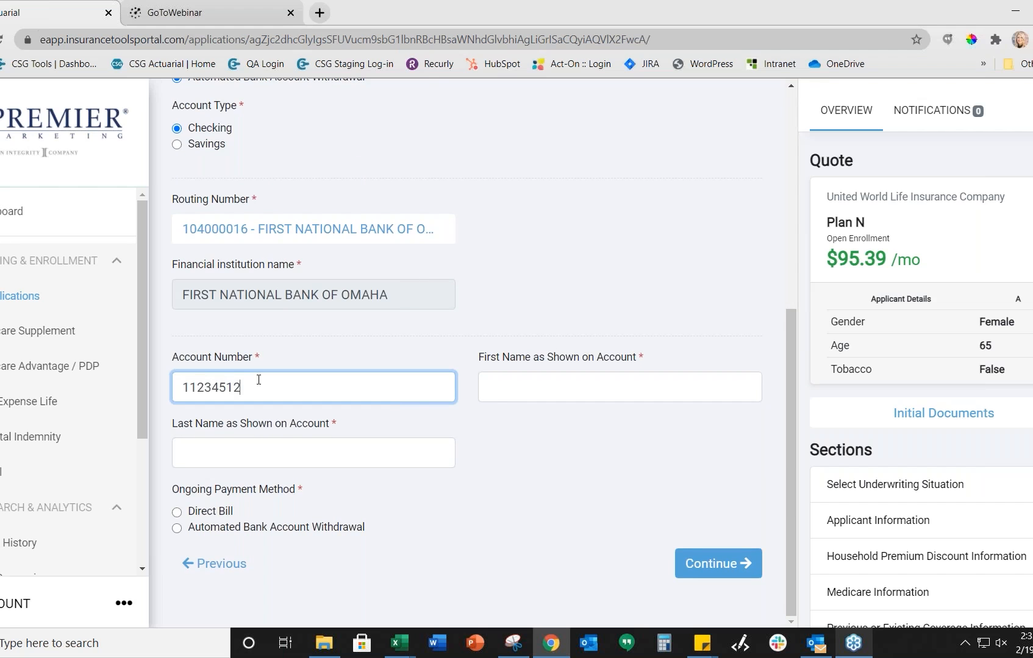
click(559, 396)
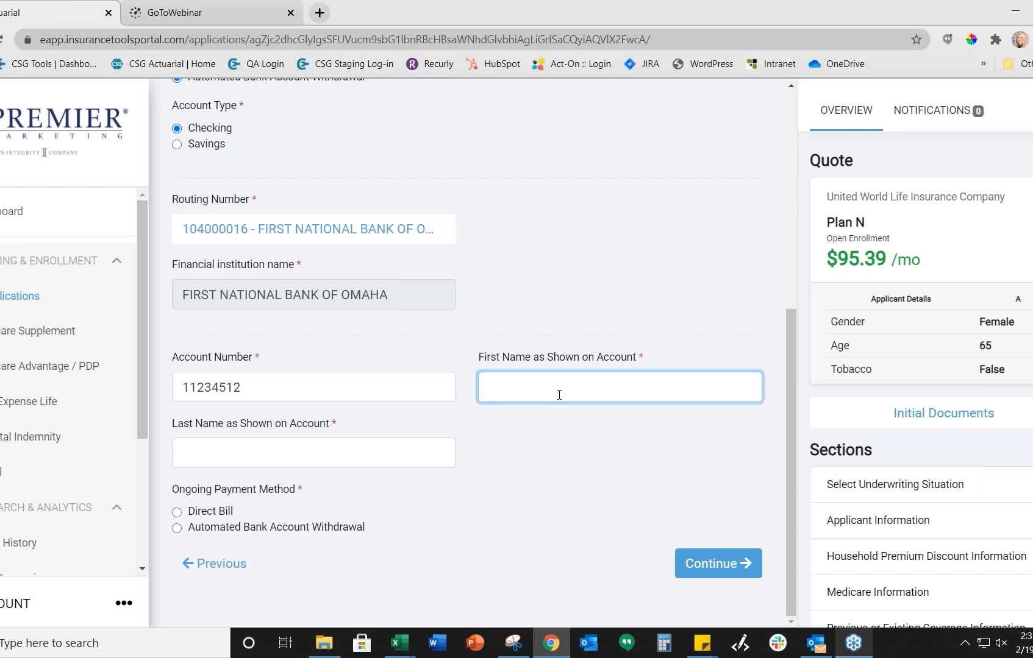
text(Test)
click(234, 451)
text(Test)
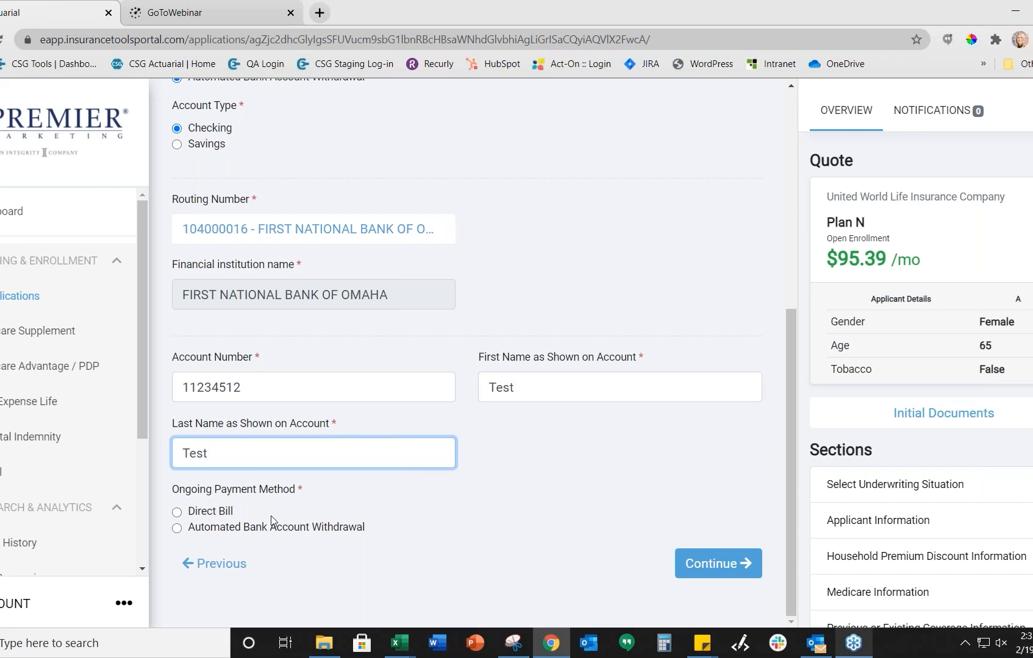
Step: Pay ongoing premiums by automatic withdrawal on day 1 each month and submit the payment details
click(221, 529)
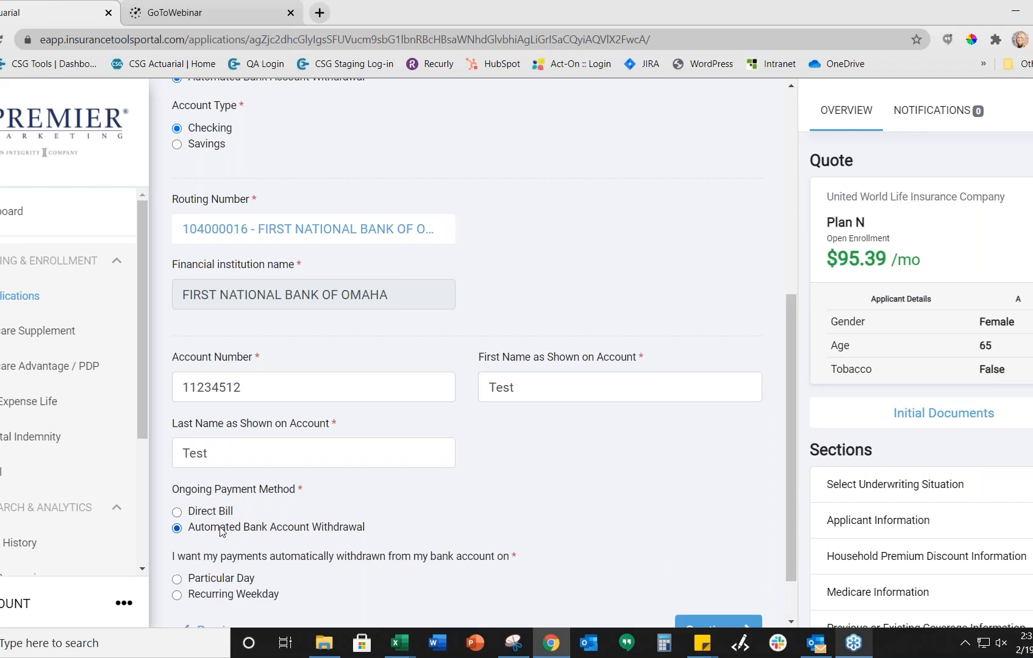
scroll(380, 517, down, 1)
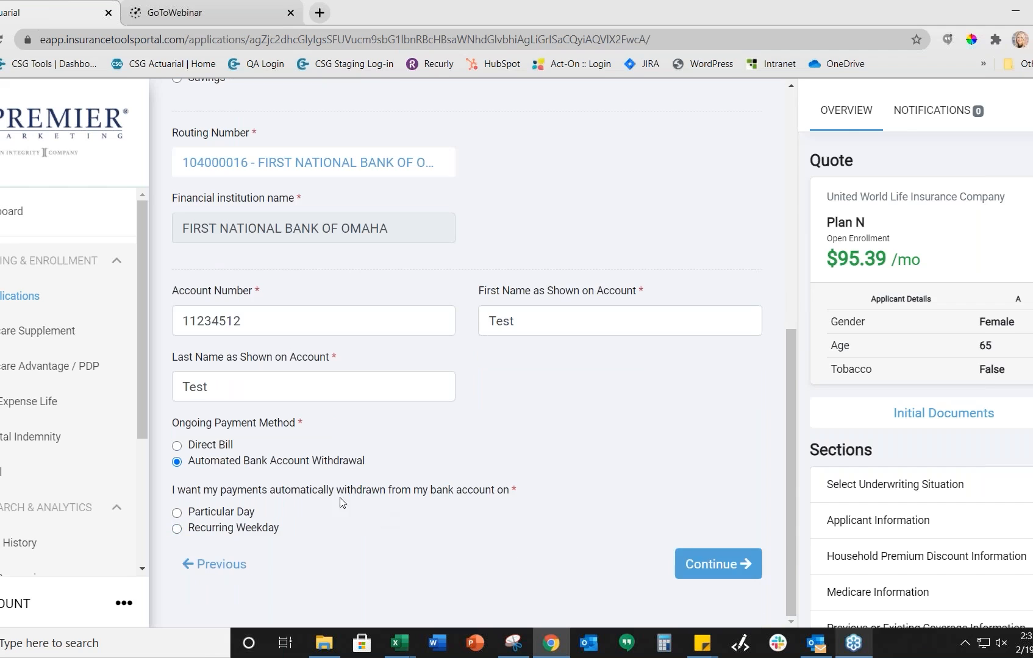
click(207, 514)
scroll(250, 521, down, 1)
click(247, 529)
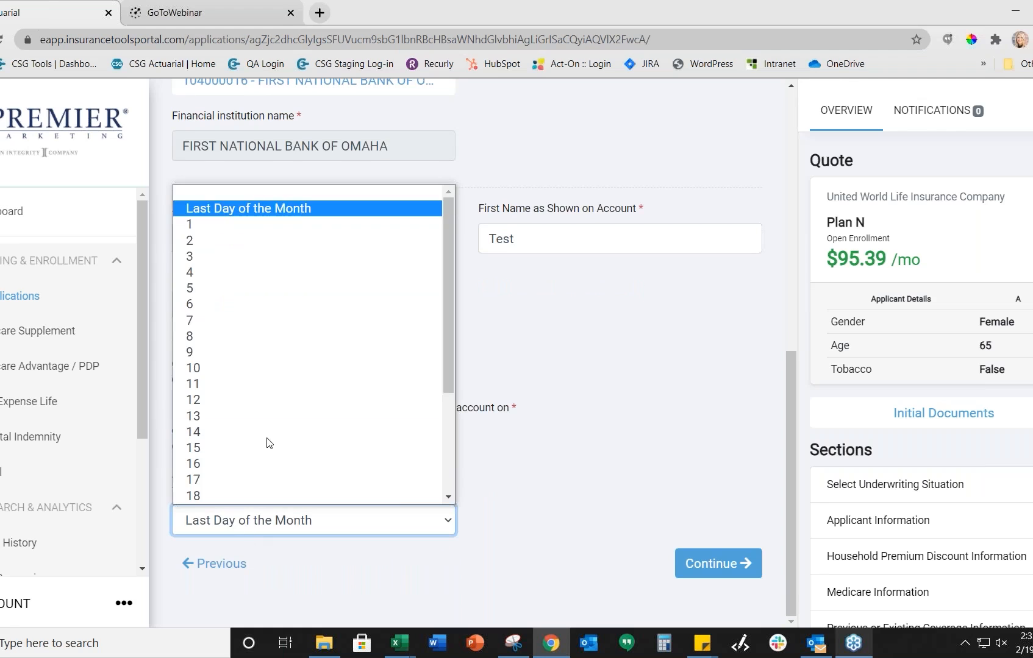
click(216, 222)
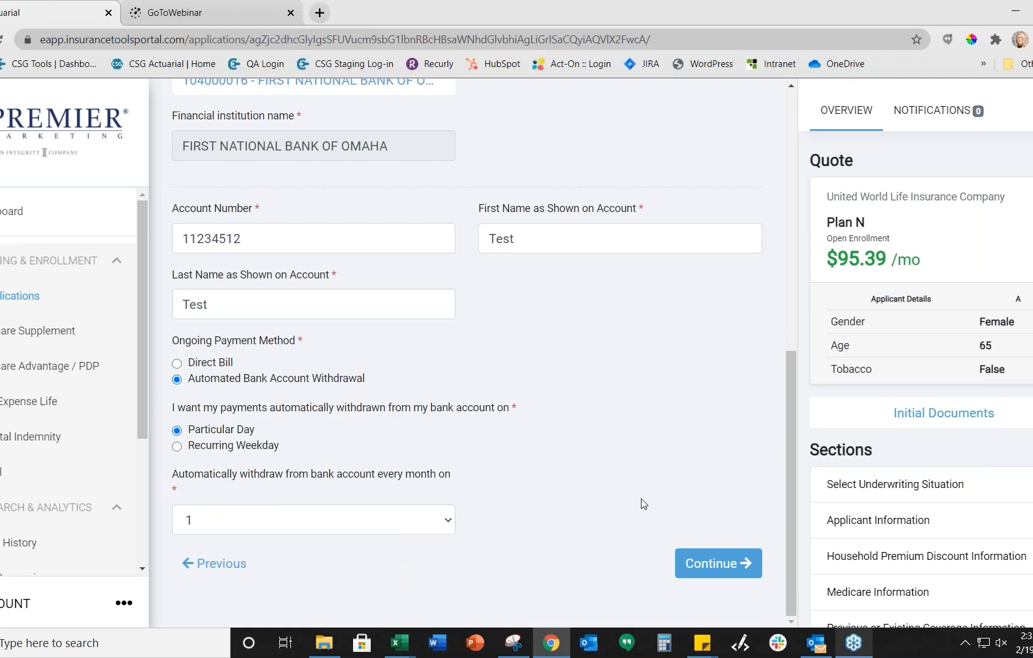
click(695, 566)
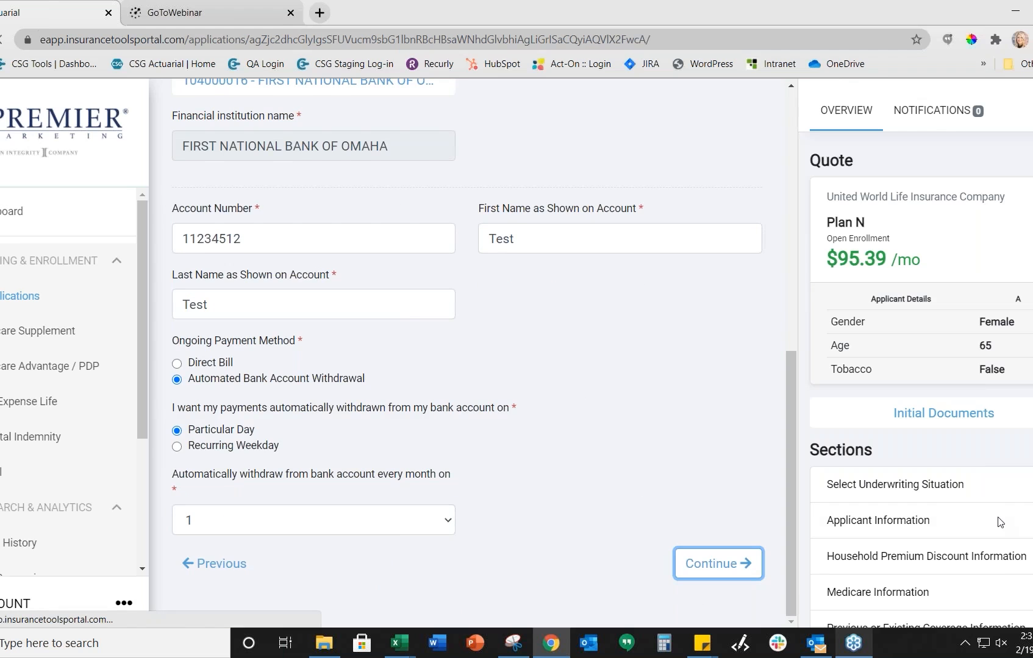
scroll(939, 383, down, 3)
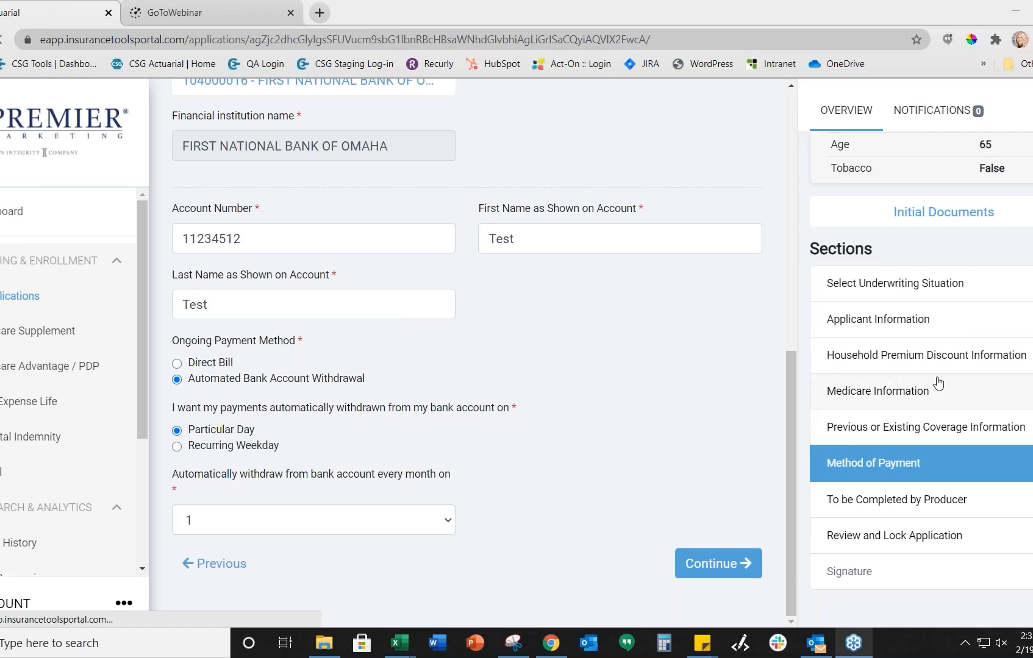
Step: Set policy delivery to the Applicant and answer Yes to both agent certification questions
scroll(494, 436, down, 1)
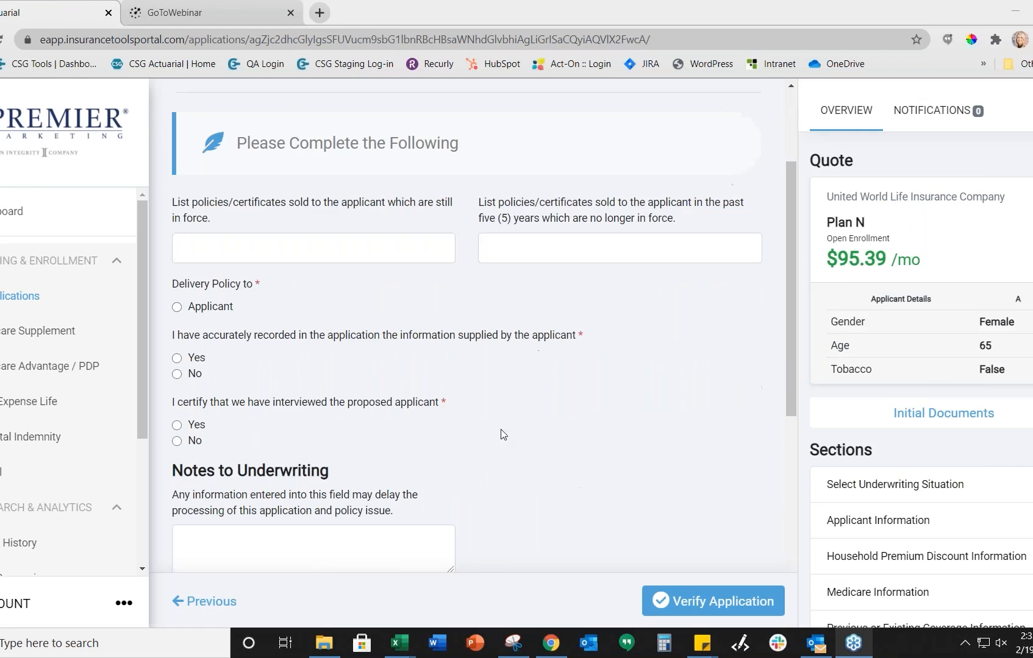
click(178, 308)
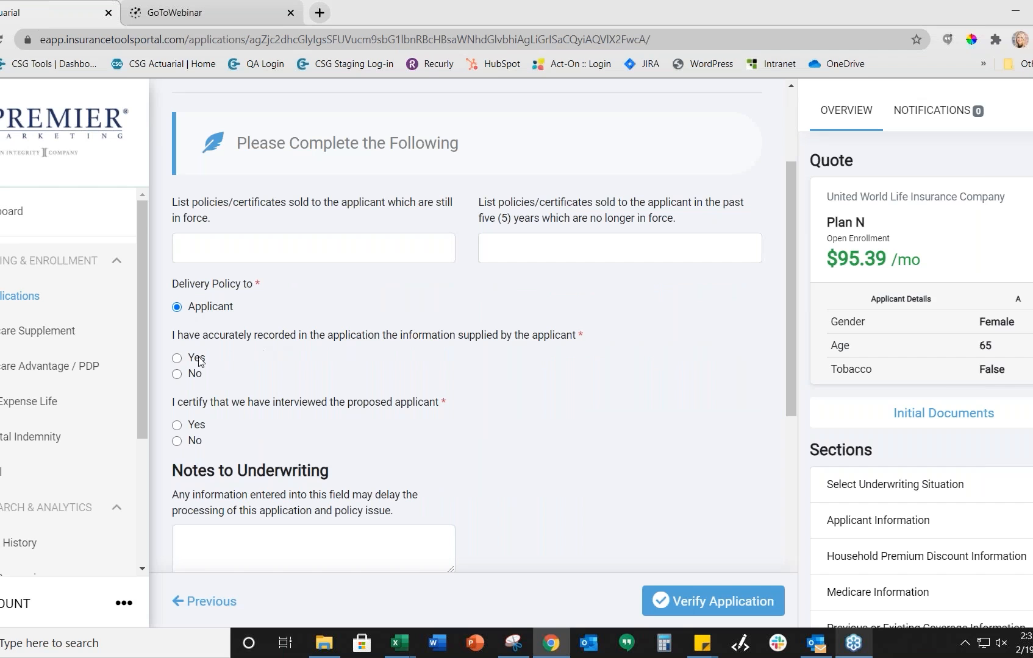
click(177, 358)
scroll(256, 368, down, 1)
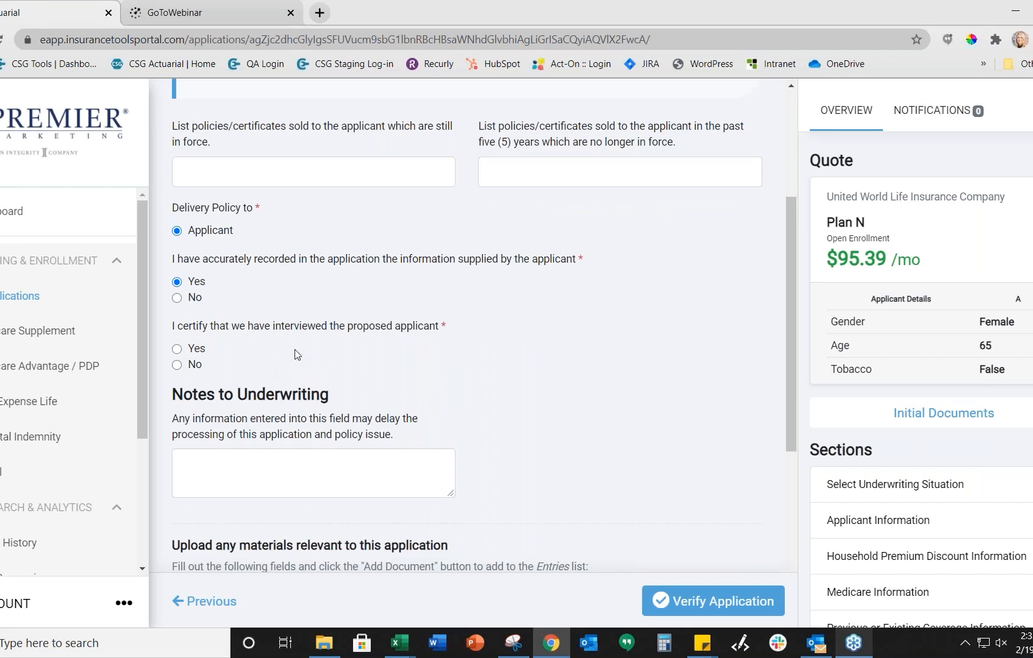
scroll(230, 353, down, 1)
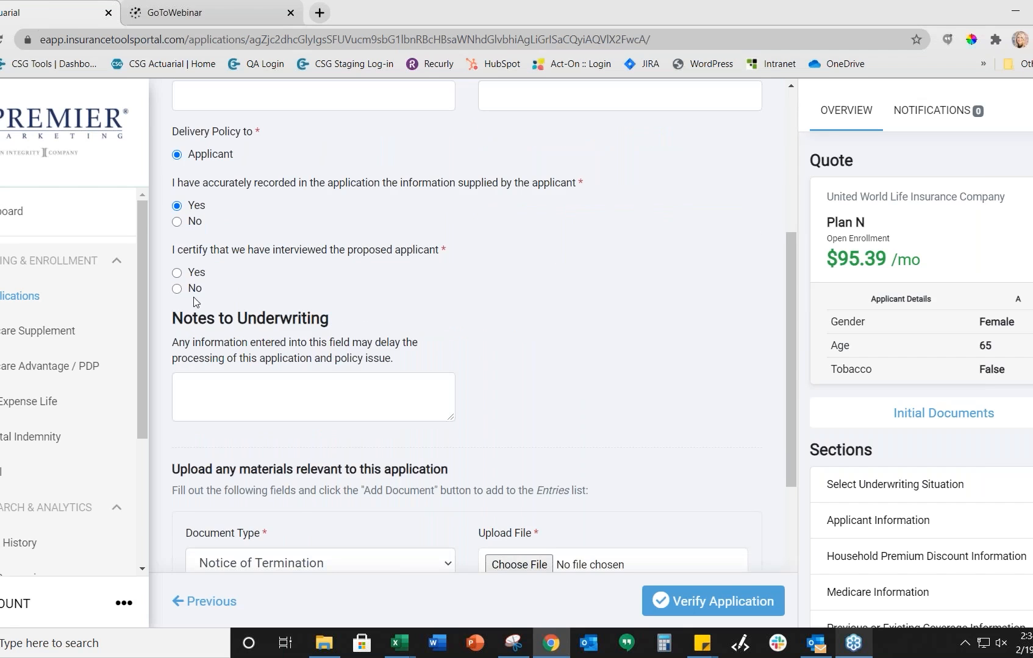
click(177, 273)
Step: Enter 'Notes here' in Notes to Underwriting and scroll to the end of the form
click(251, 411)
text(Notes)
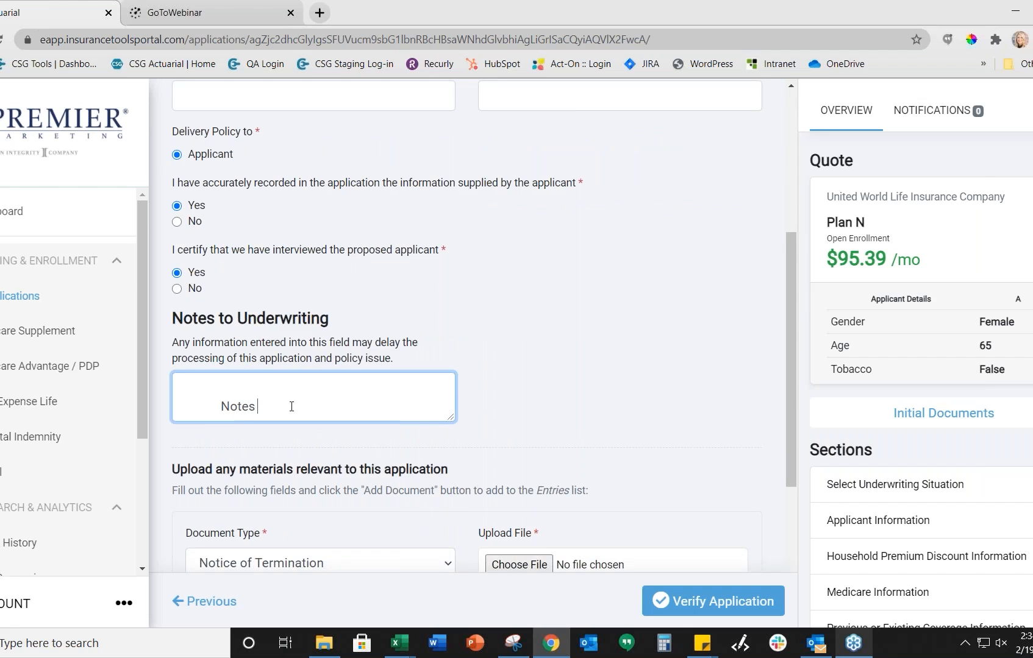
text( here)
scroll(308, 364, down, 3)
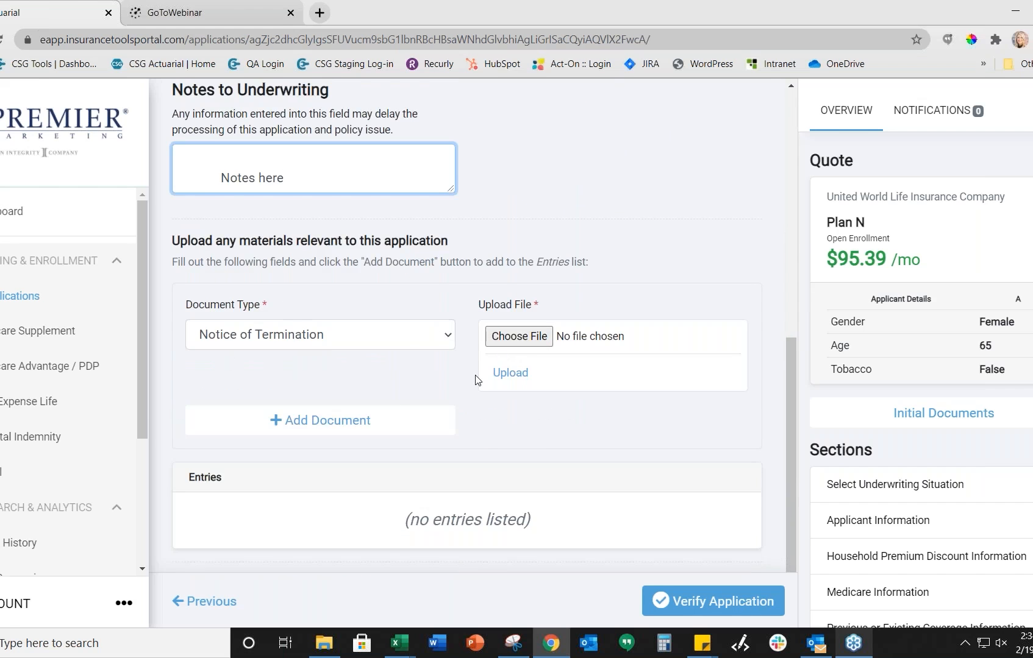
scroll(478, 380, down, 2)
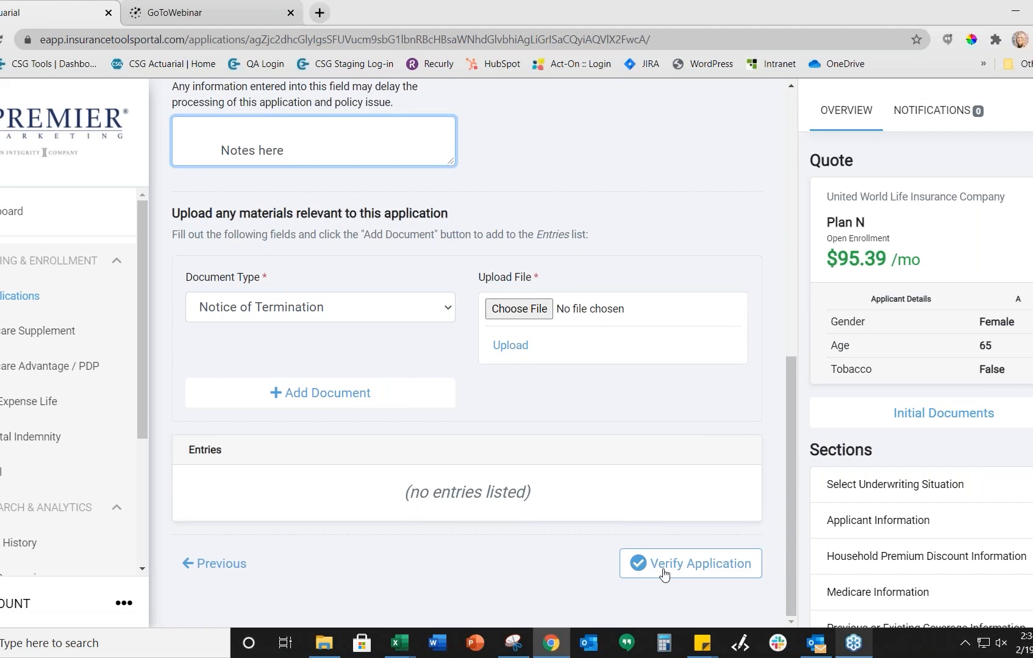
Step: Submit the application for verification and scroll down through the Plan N review sections
click(664, 573)
scroll(971, 407, down, 3)
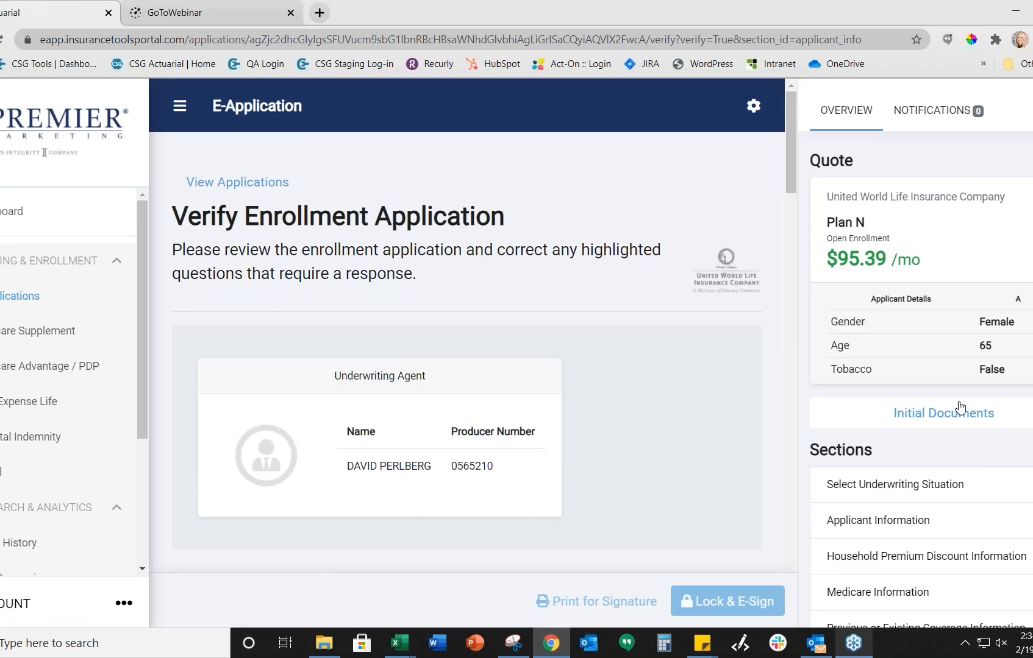
scroll(269, 263, down, 2)
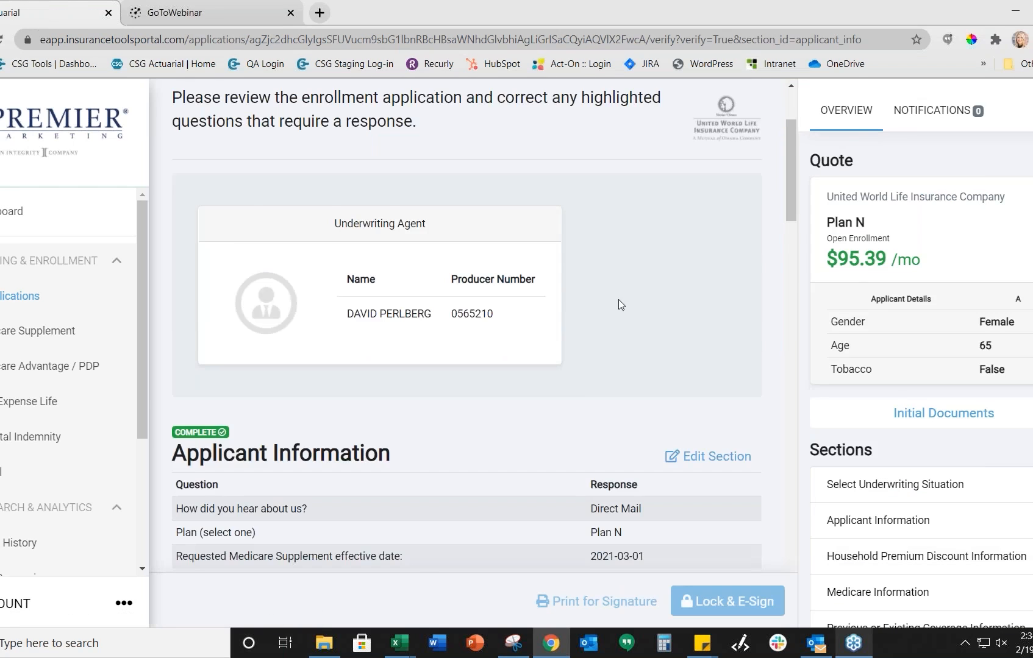
scroll(620, 290, down, 2)
scroll(1029, 381, down, 2)
scroll(1030, 384, down, 1)
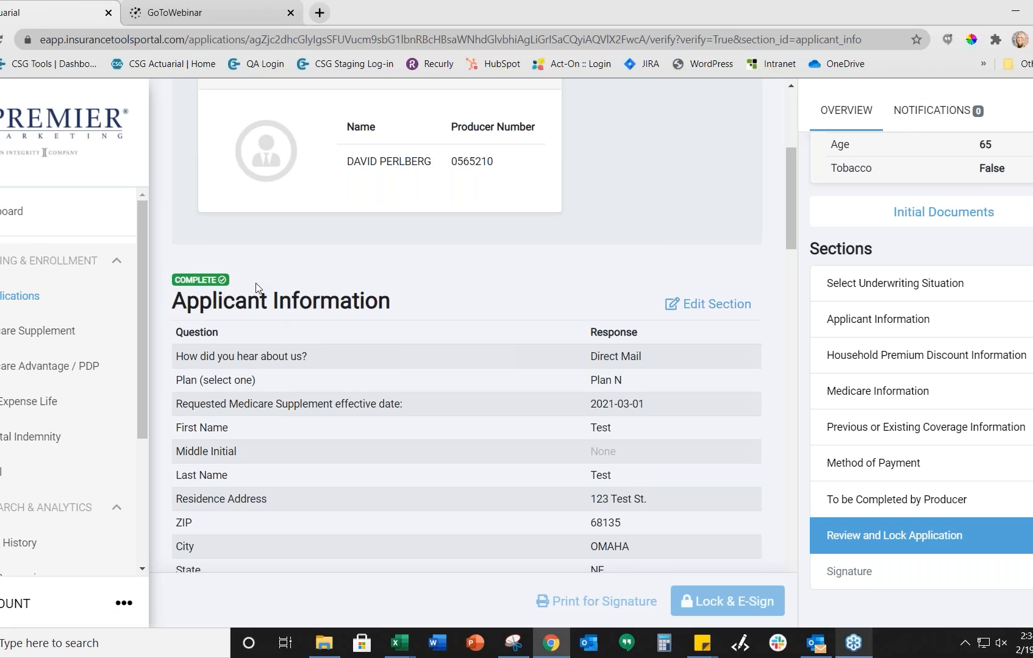
scroll(259, 288, down, 1)
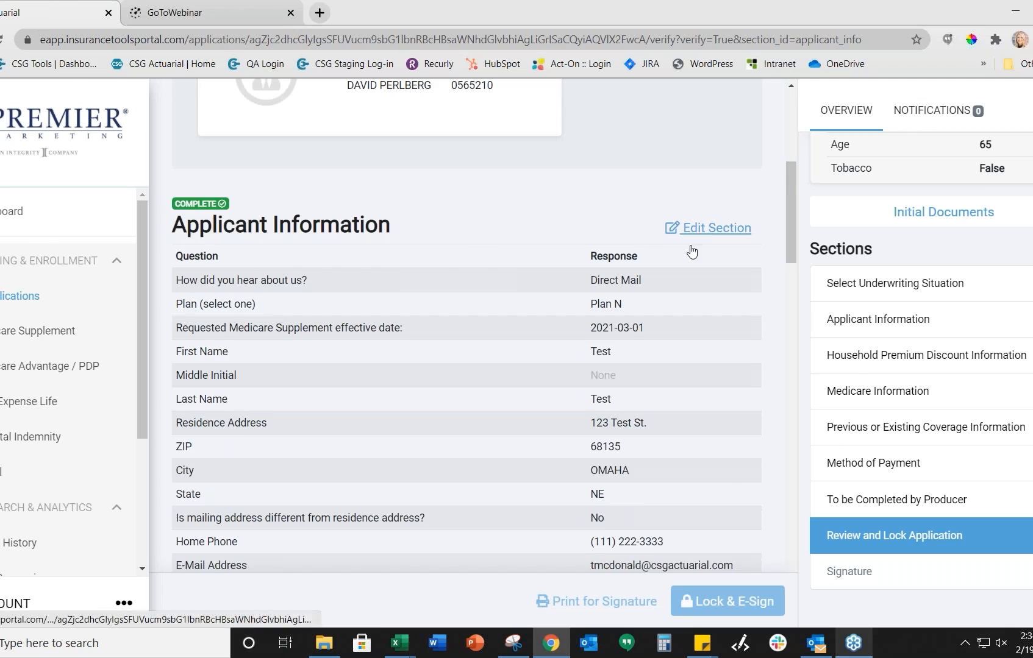
scroll(373, 361, down, 1)
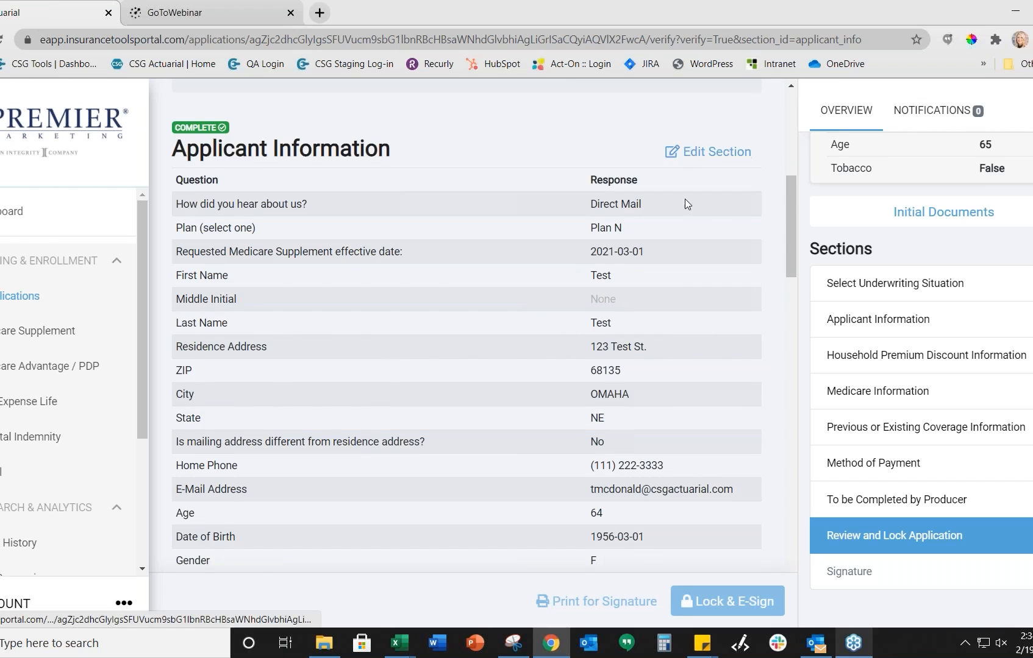
scroll(685, 202, down, 5)
scroll(657, 272, down, 13)
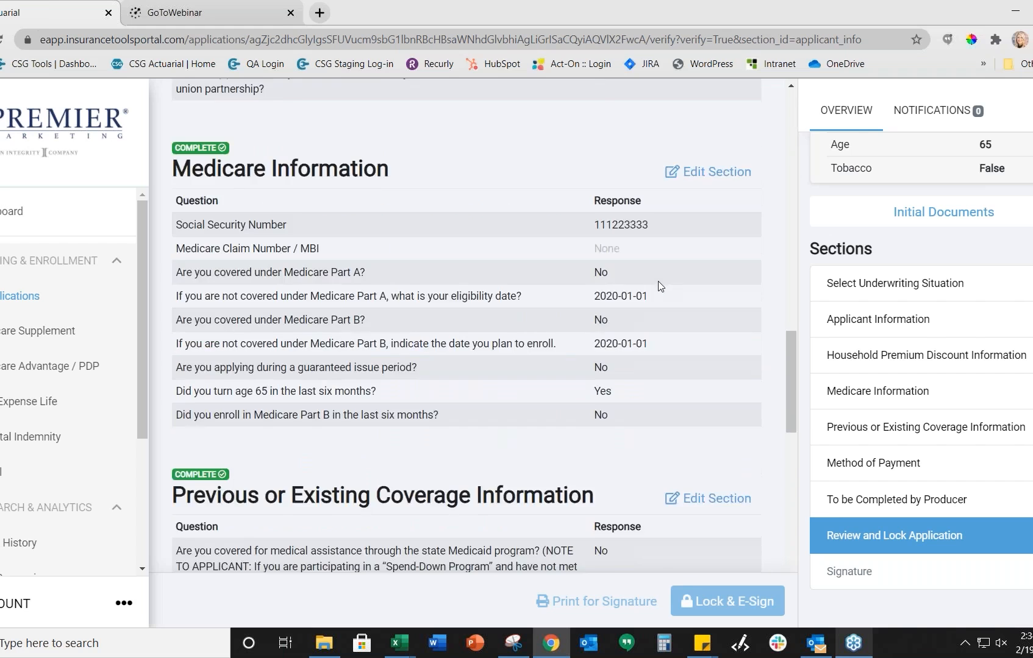
scroll(658, 286, down, 5)
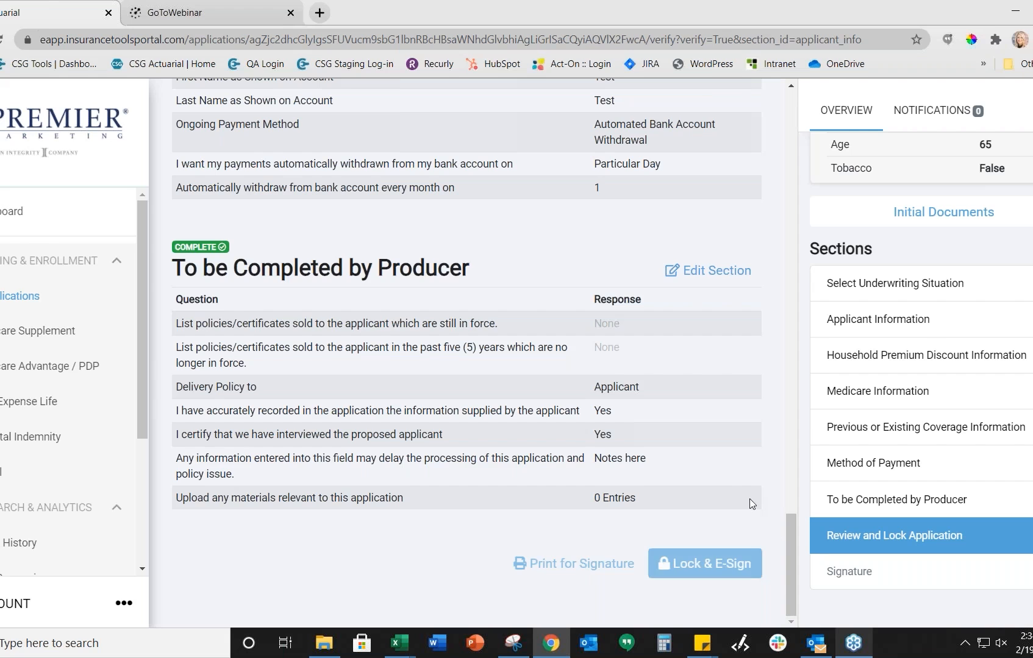
Step: Scroll back up the review page to Applicant Information, marked Complete
scroll(686, 496, up, 15)
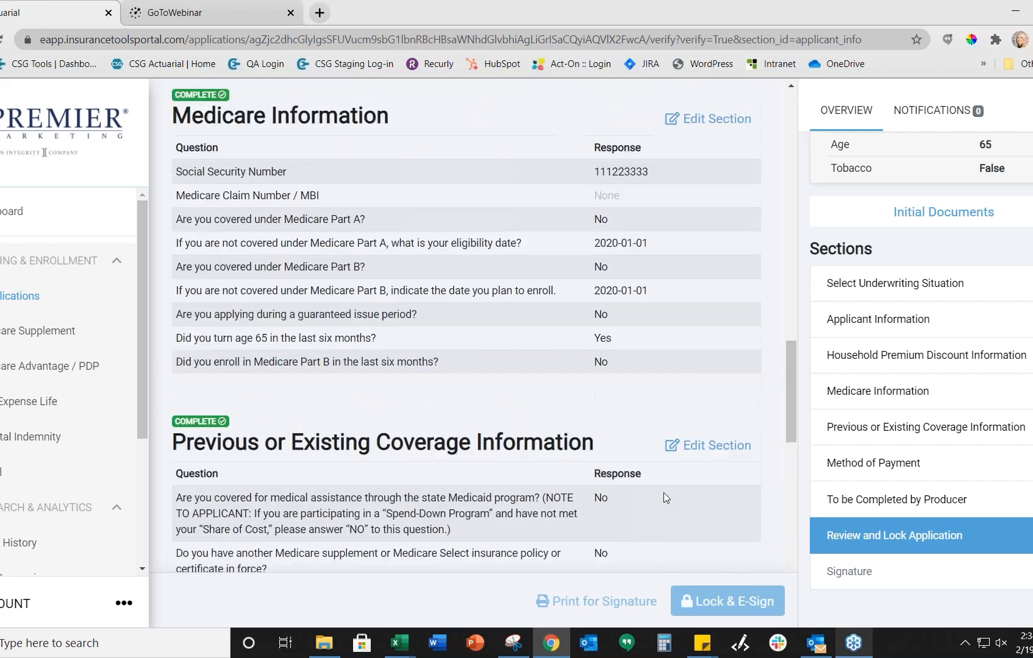
scroll(665, 497, up, 15)
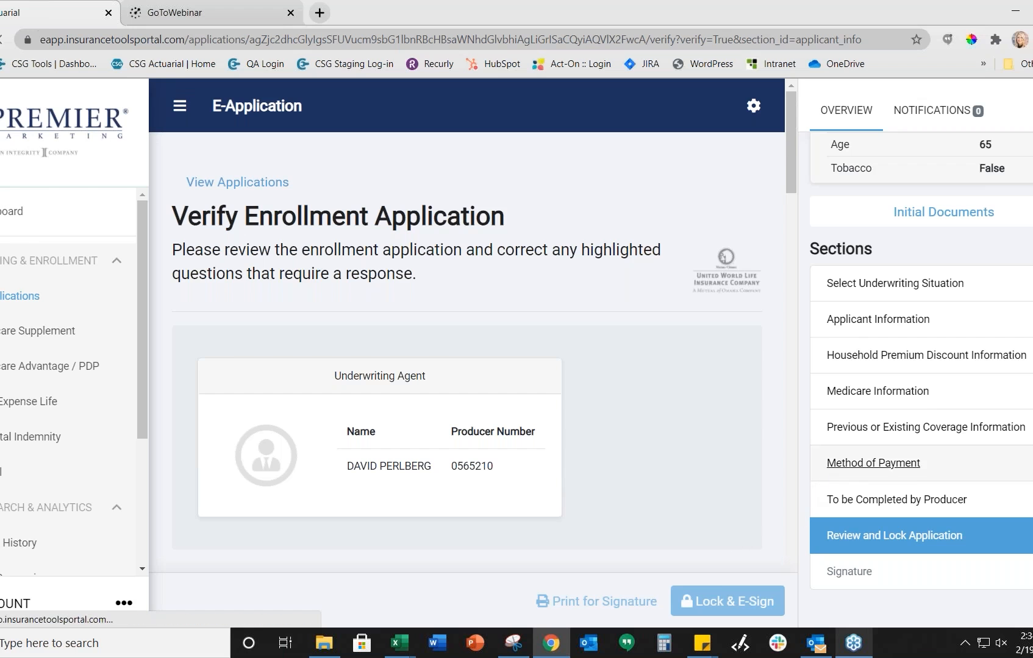
scroll(823, 477, up, 3)
scroll(714, 529, down, 3)
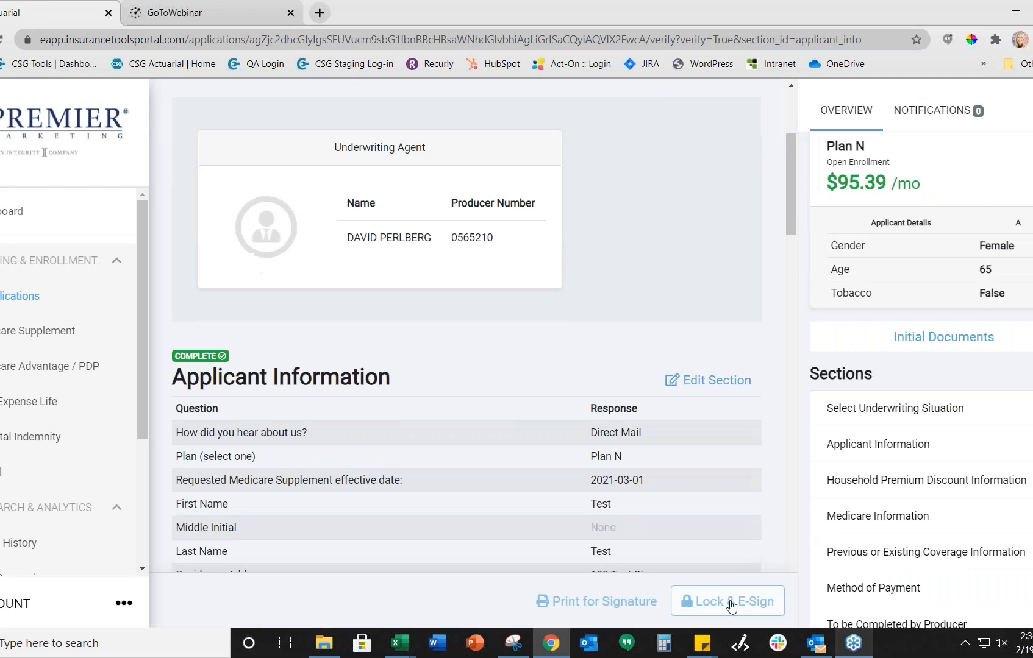
scroll(834, 507, down, 2)
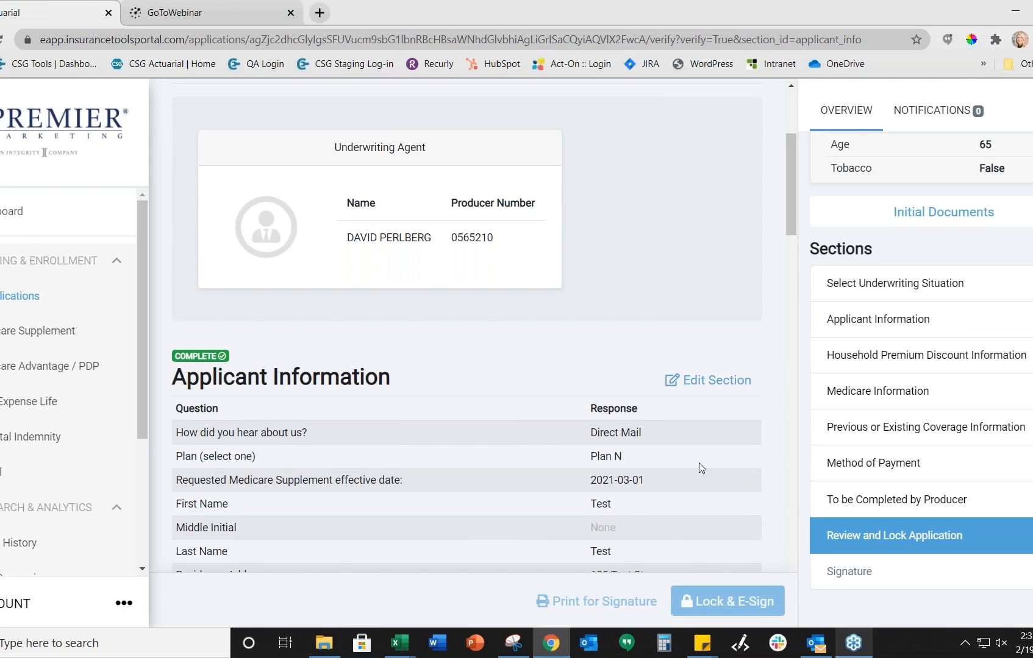
scroll(698, 466, up, 3)
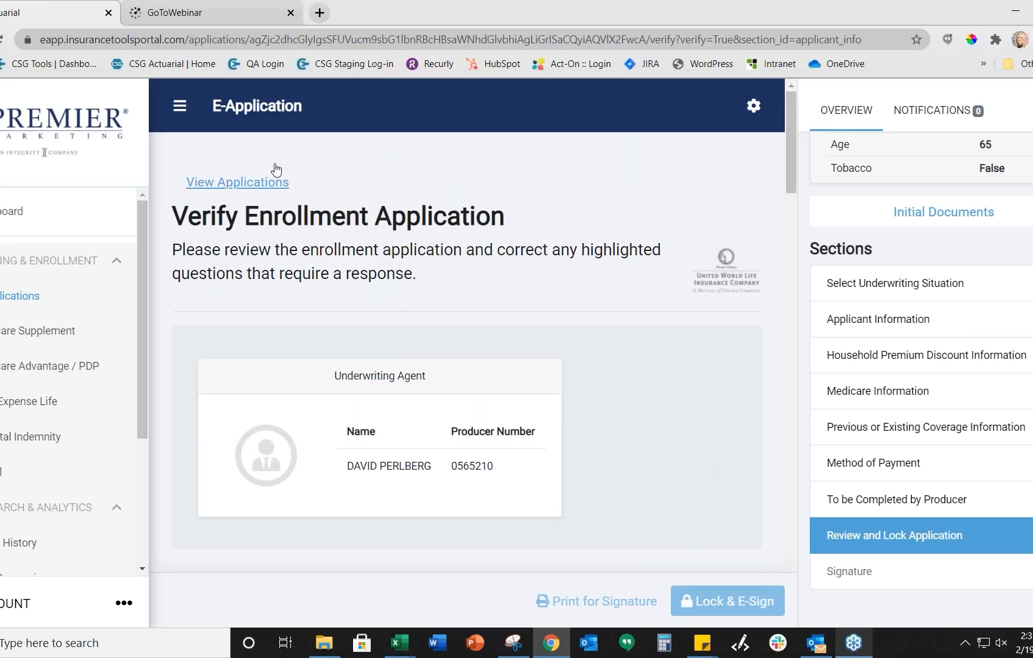
Step: From View Applications, reopen the older 02/16/2021 Plan G application for editing
click(246, 189)
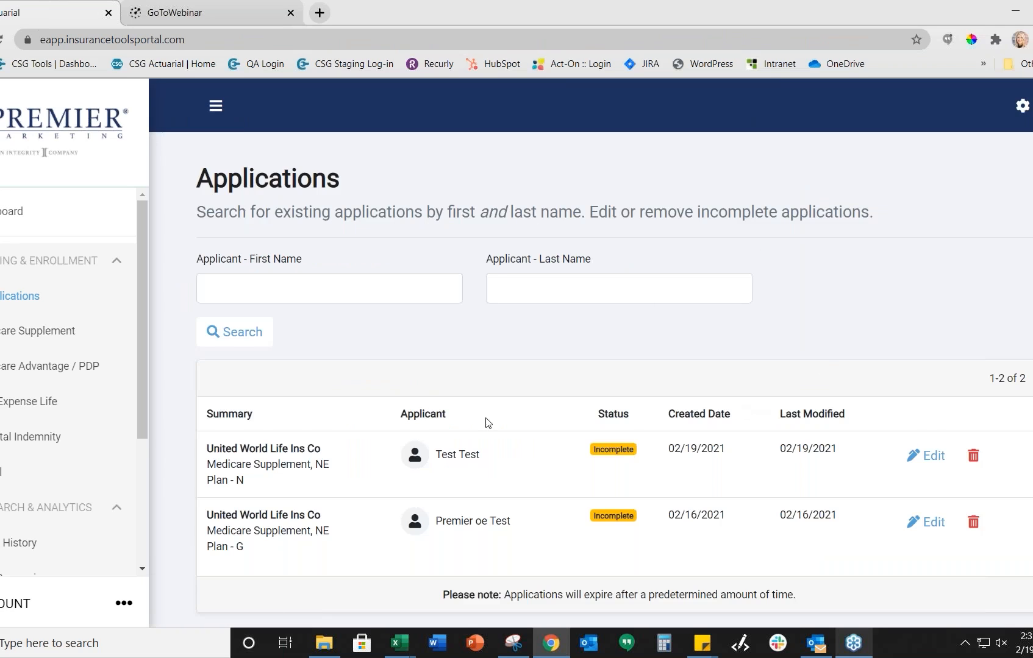
scroll(665, 473, down, 1)
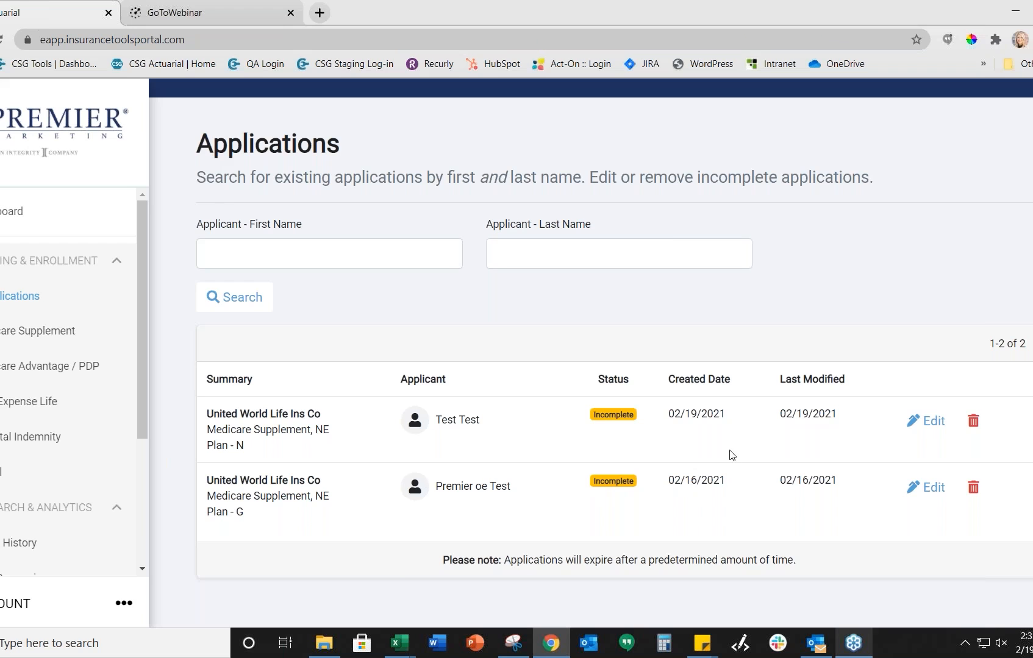
click(927, 494)
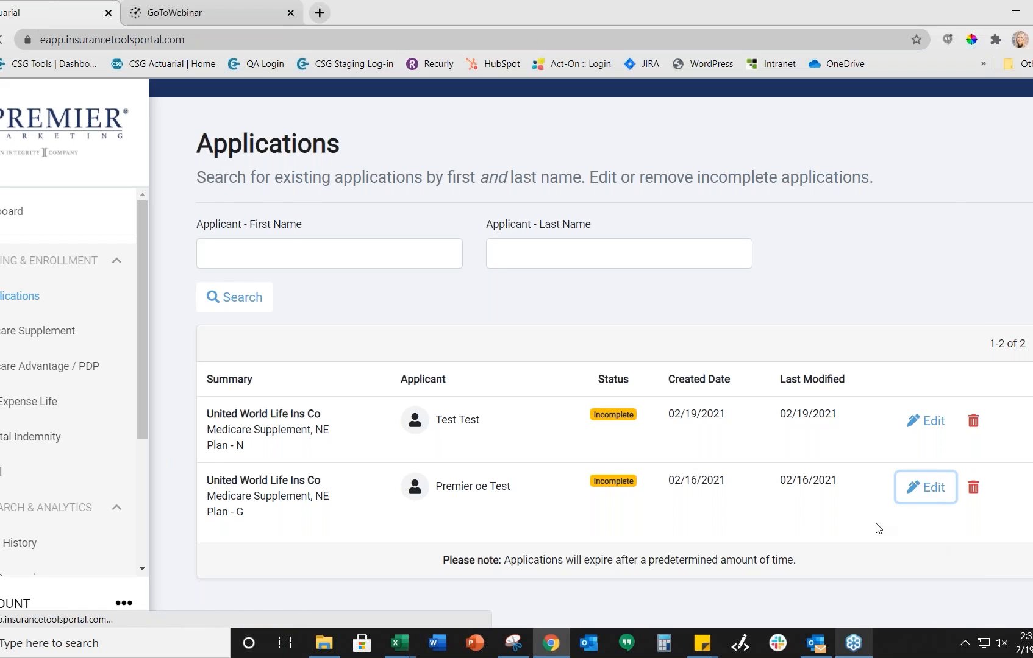
scroll(703, 481, down, 2)
scroll(876, 442, down, 3)
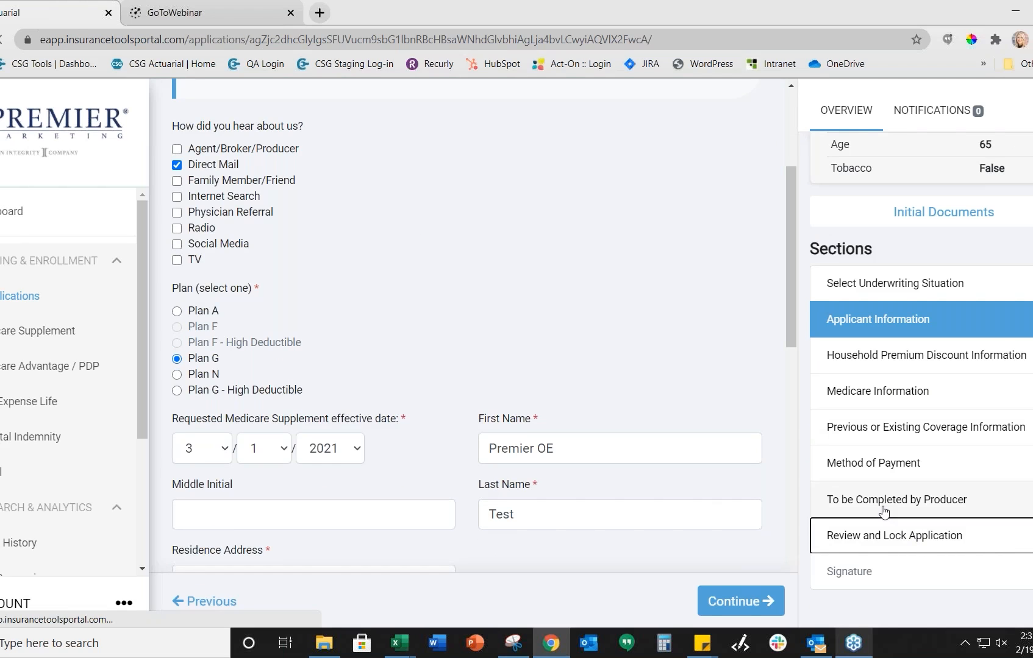
click(883, 511)
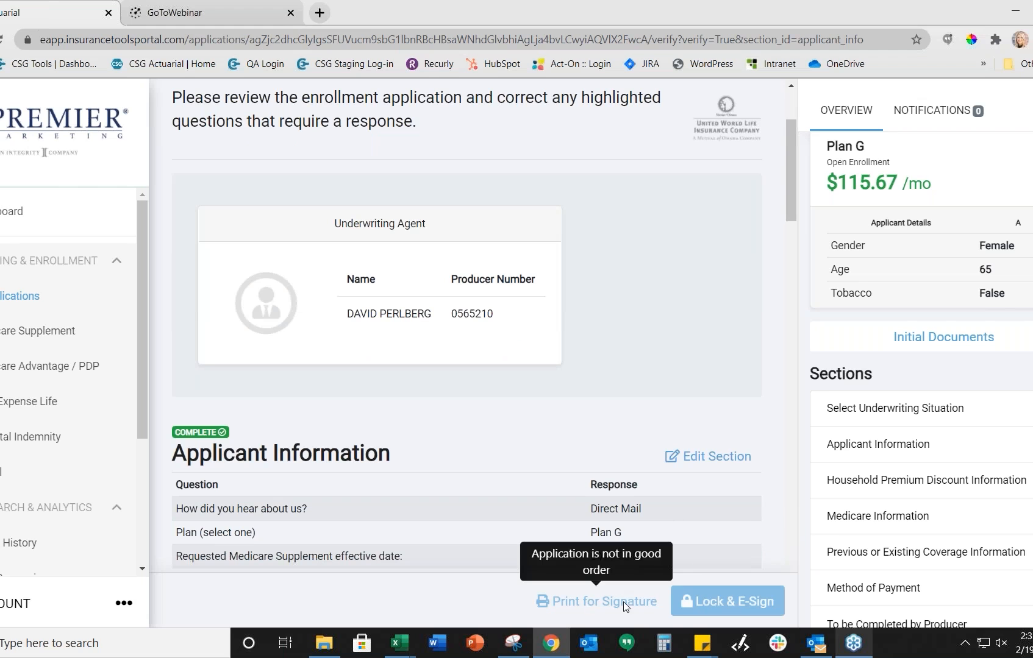
scroll(725, 491, down, 12)
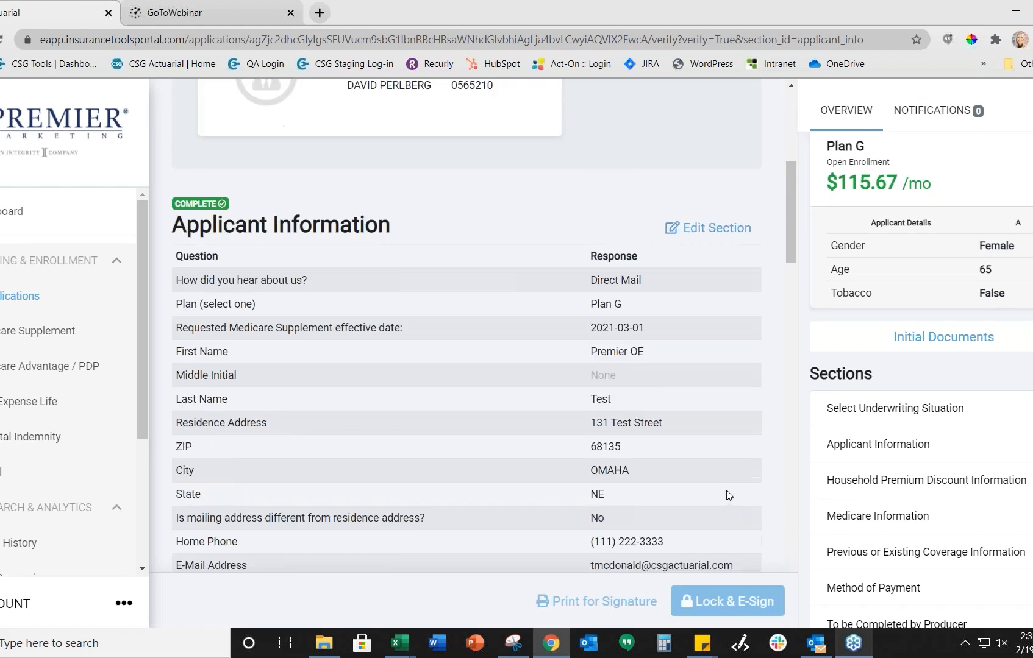
scroll(726, 491, down, 15)
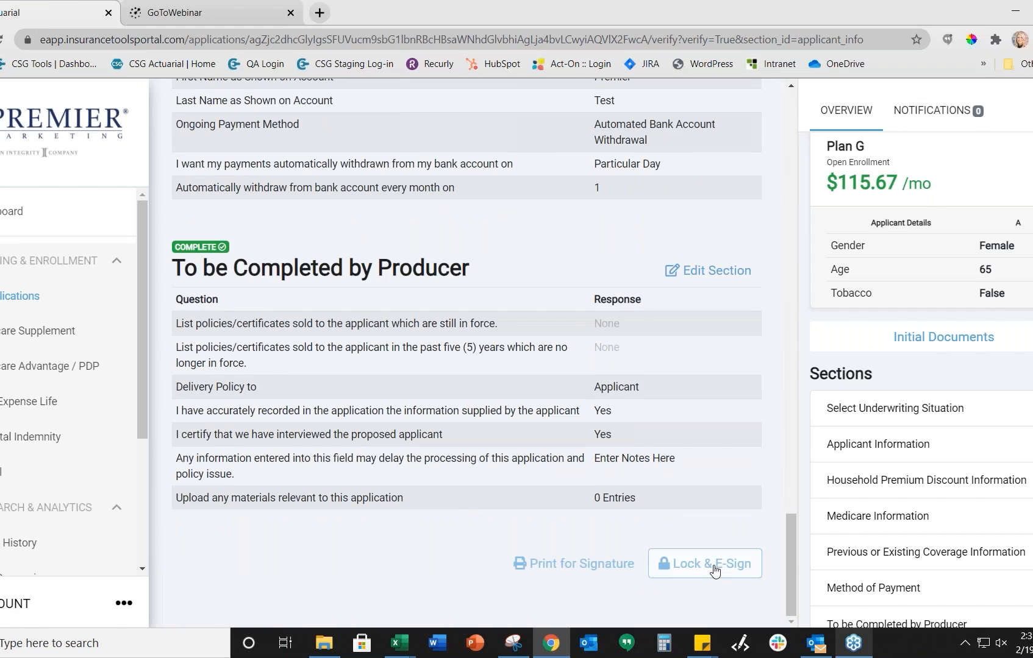
scroll(968, 481, down, 2)
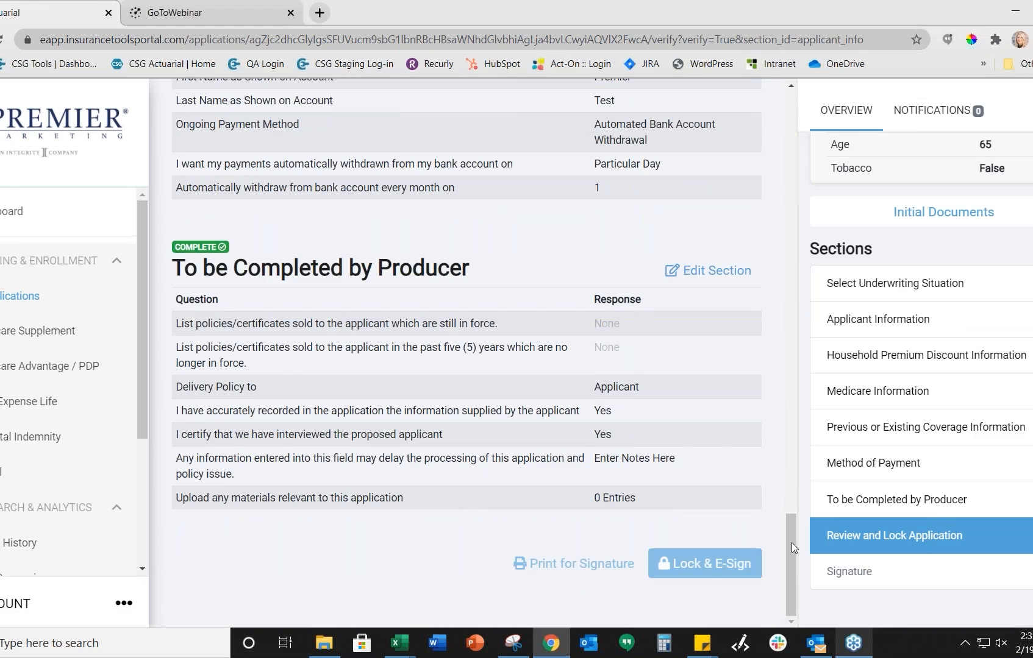
mouse_move(693, 563)
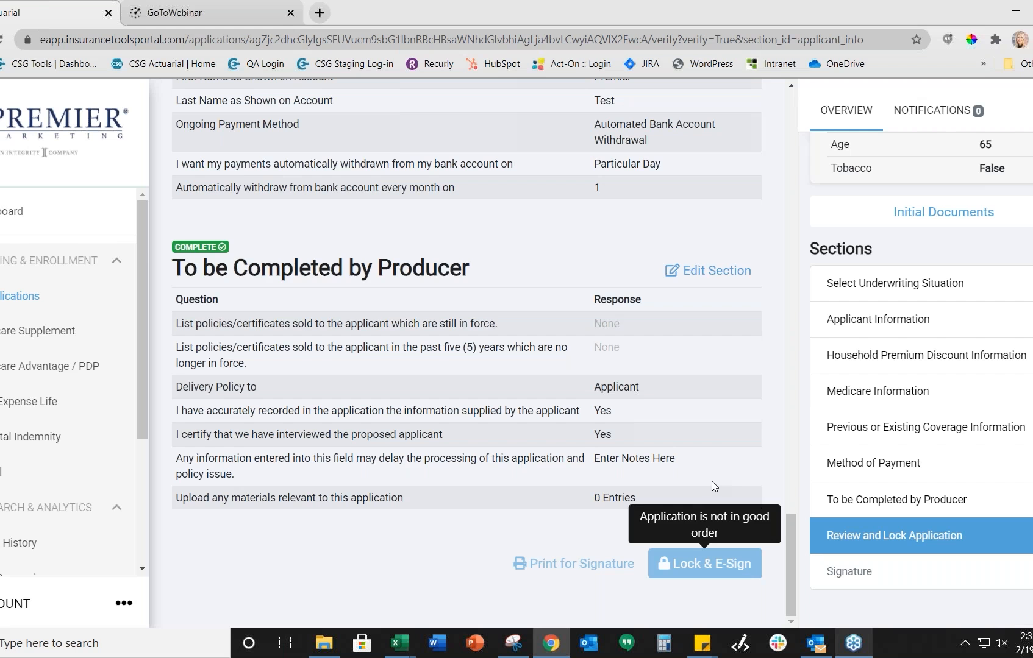
scroll(670, 406, up, 10)
scroll(761, 356, up, 7)
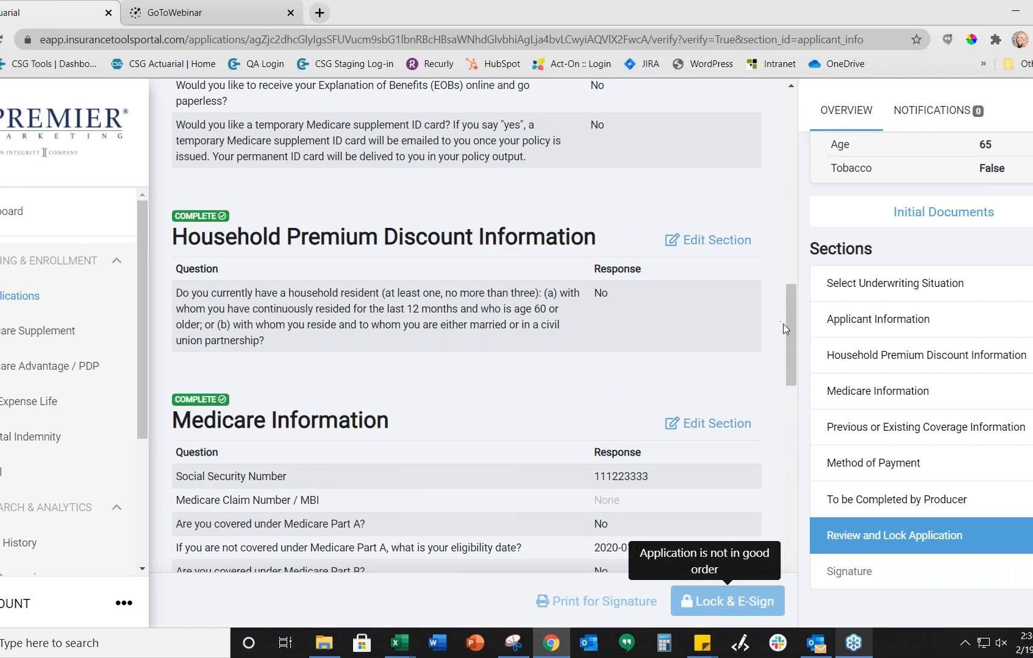
drag(789, 323, 774, 76)
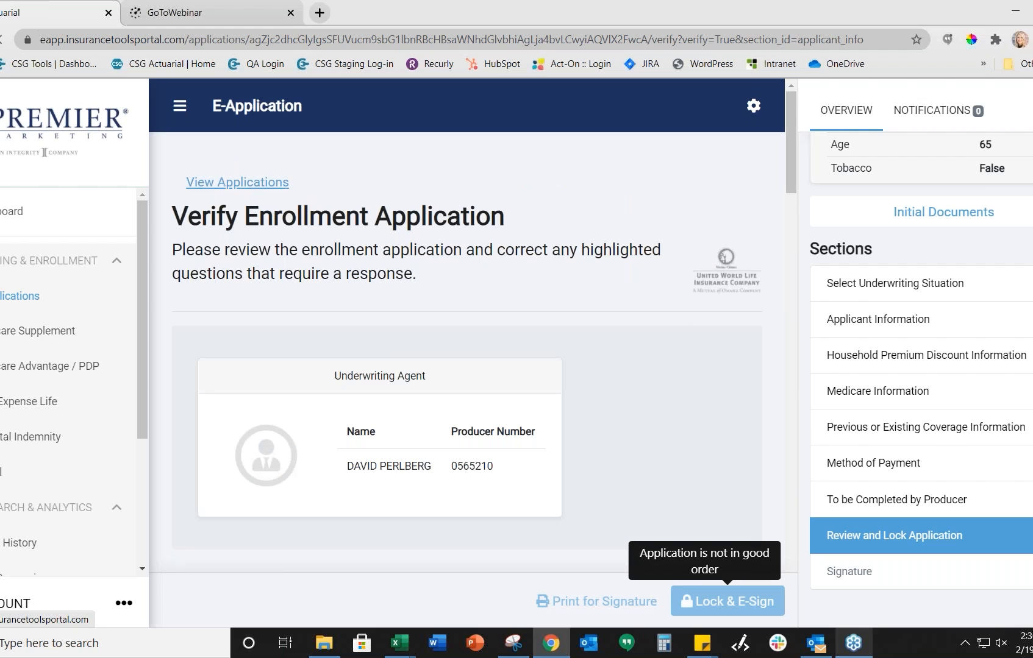
Step: Review the two incomplete applications and the First Name search, then return to the dashboard
click(296, 184)
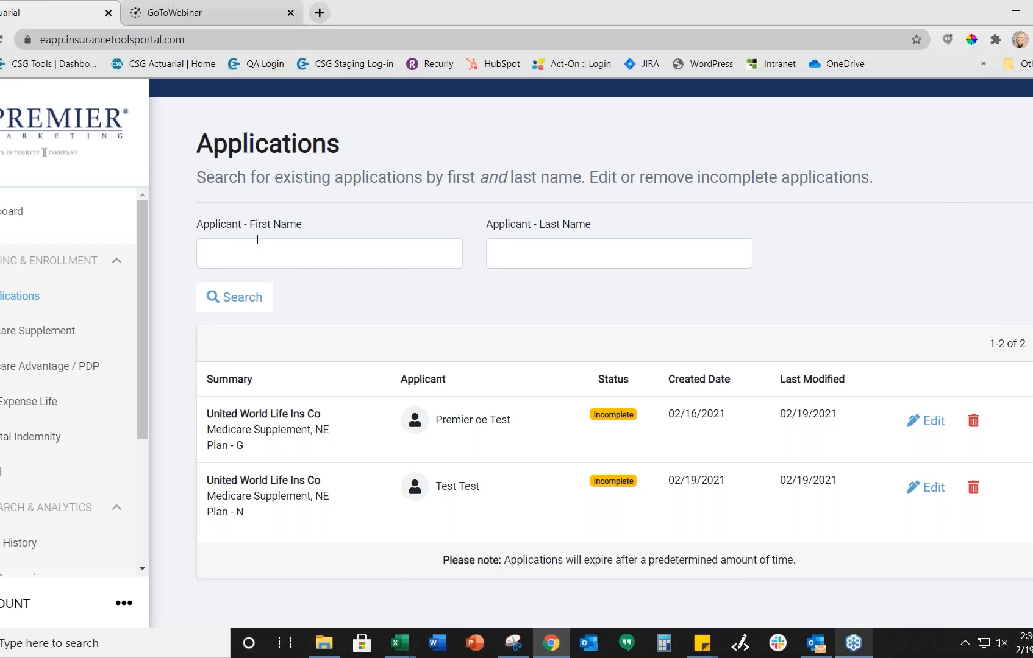
click(250, 247)
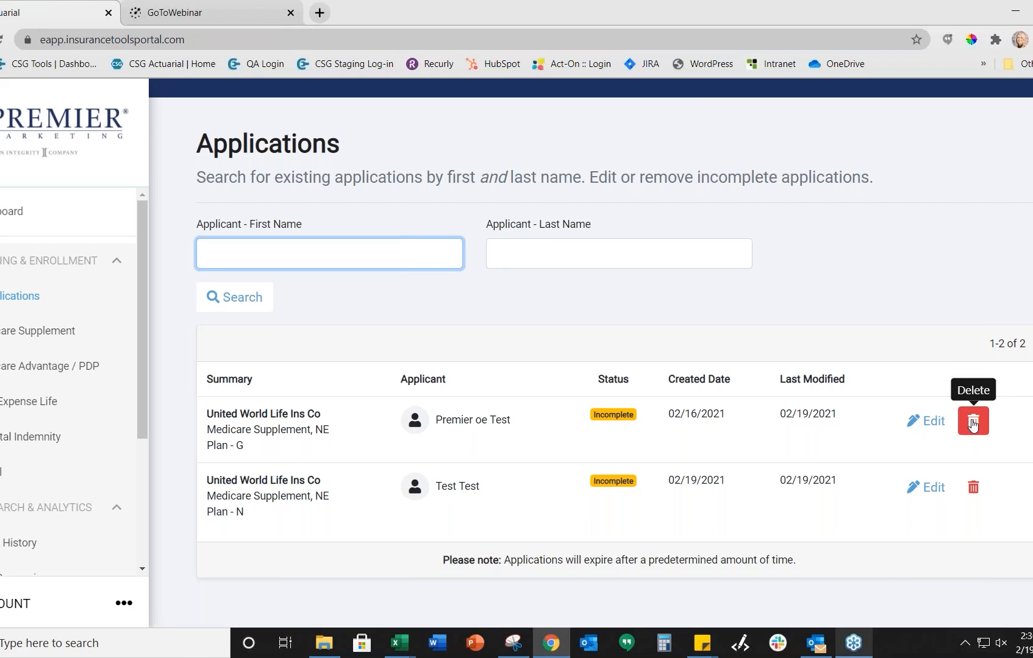
scroll(287, 133, up, 1)
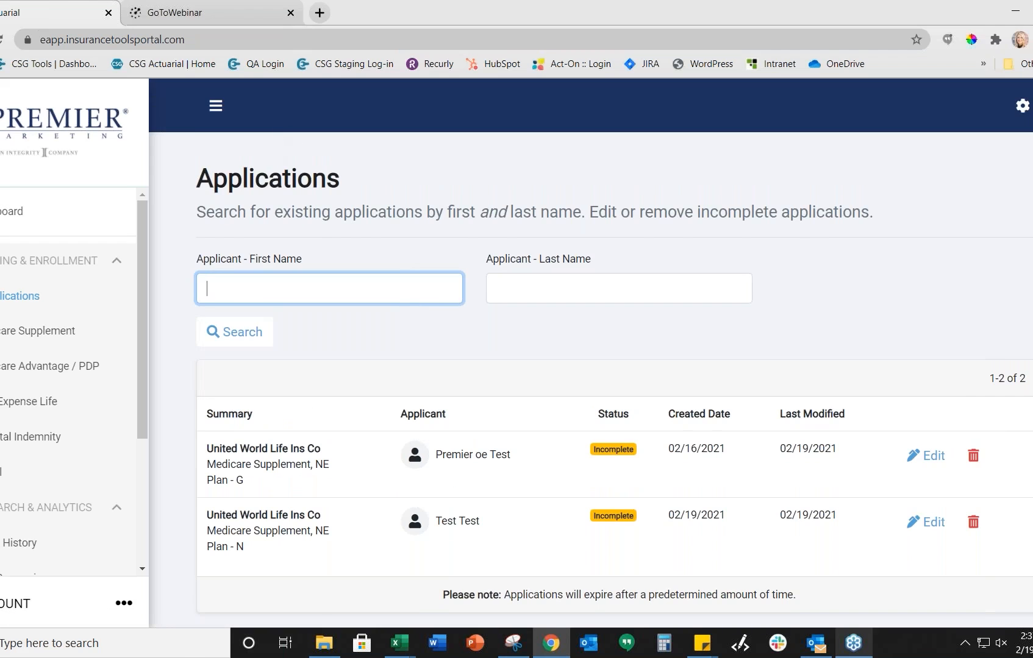
click(75, 210)
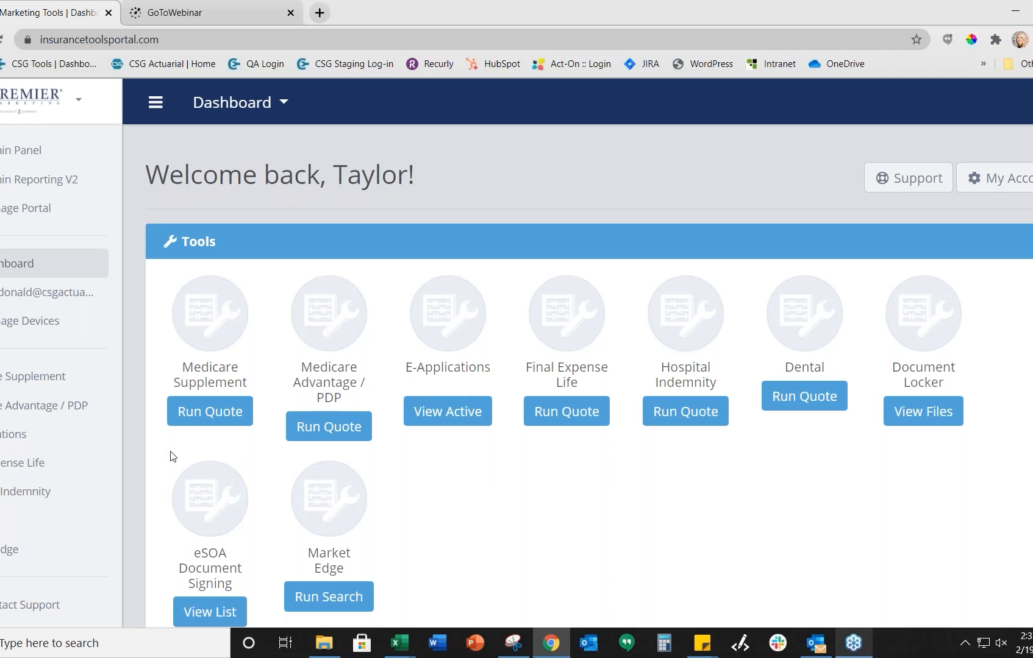
Step: Open the My Account page and find the Heartland National agent number under Agent Licensing
click(262, 120)
click(553, 514)
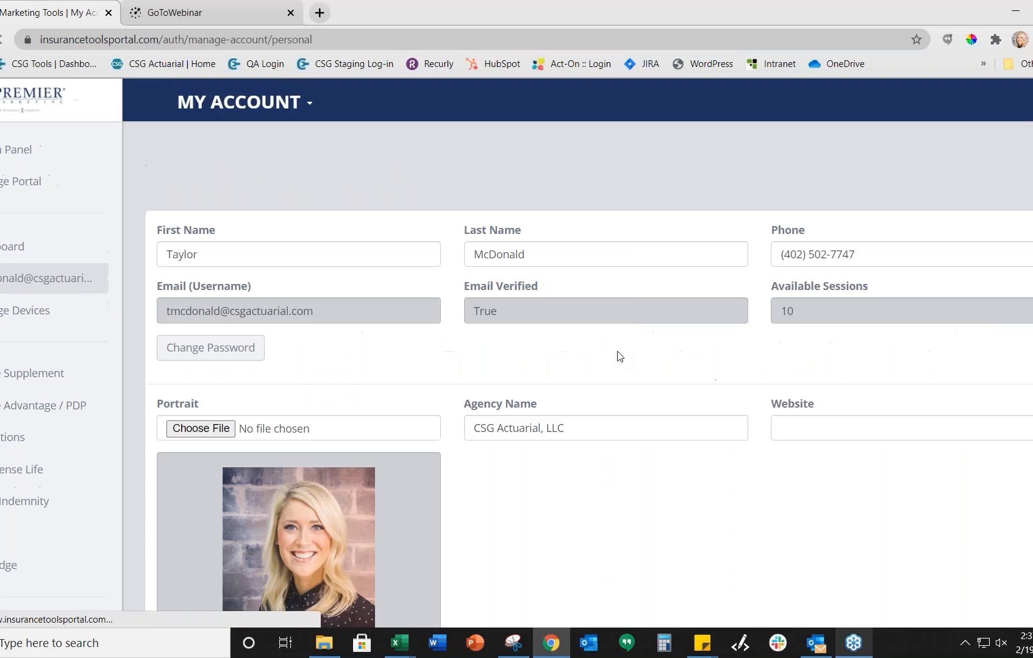
scroll(620, 357, down, 3)
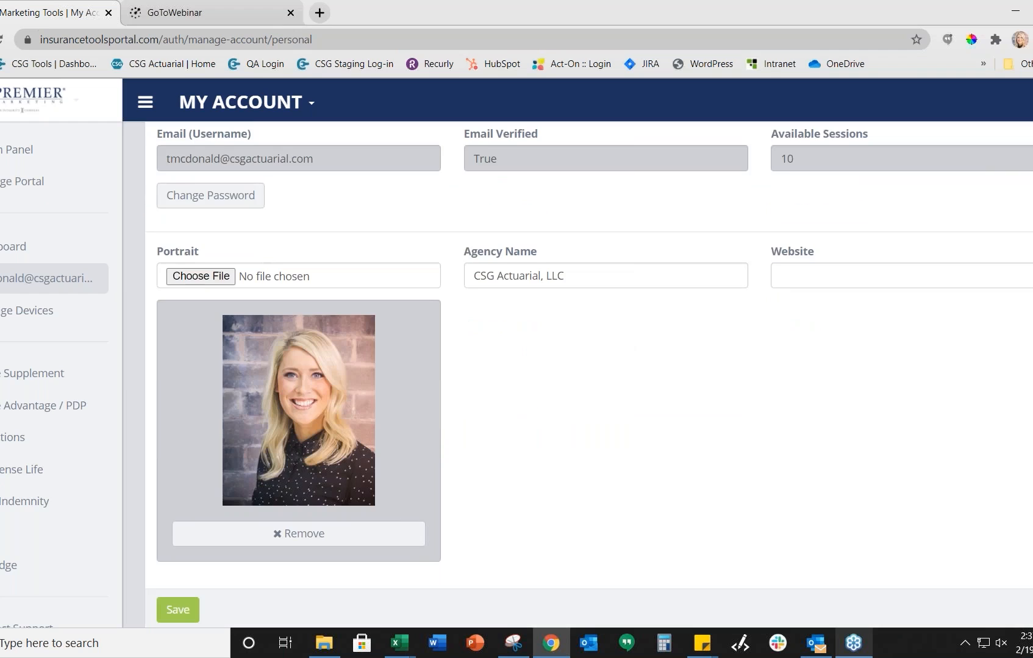
scroll(588, 366, down, 3)
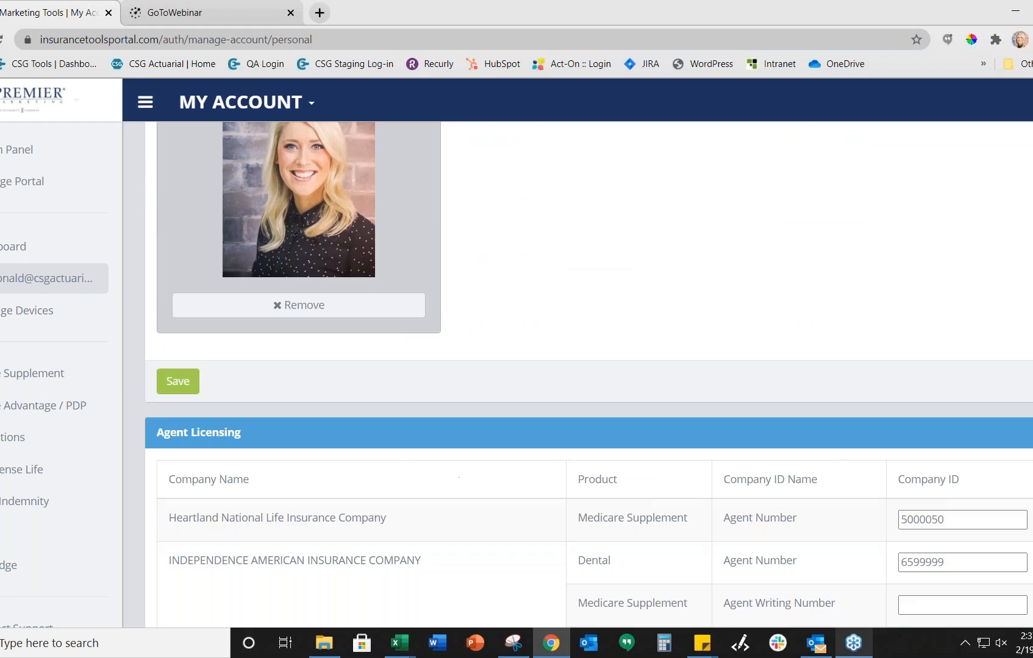
scroll(407, 346, down, 2)
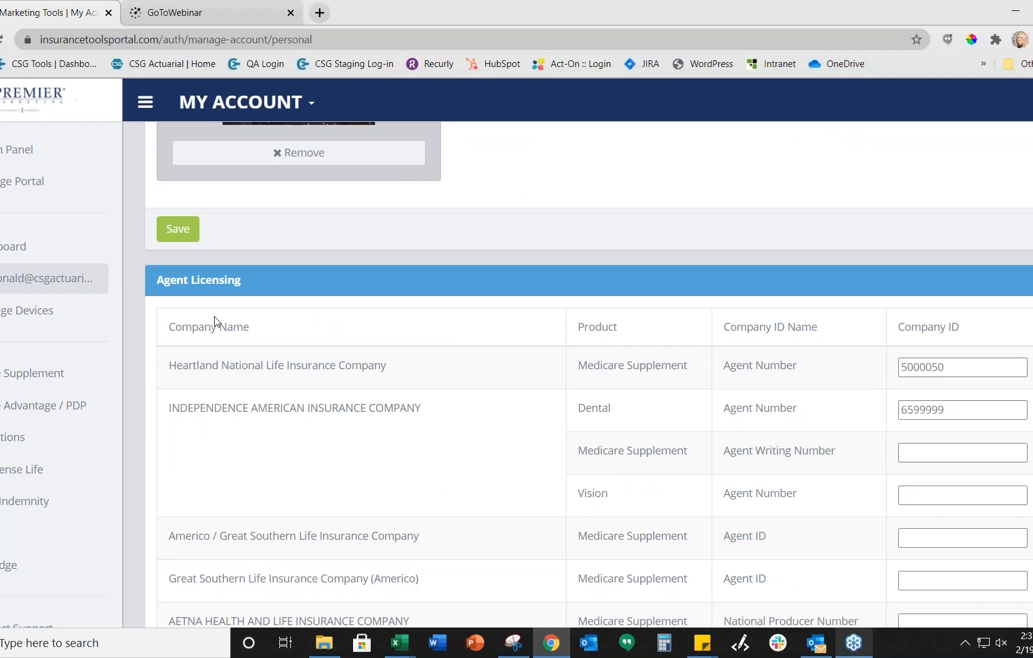
click(965, 364)
Step: Scroll through the rest of the Agent Licensing company ID table
scroll(959, 365, down, 5)
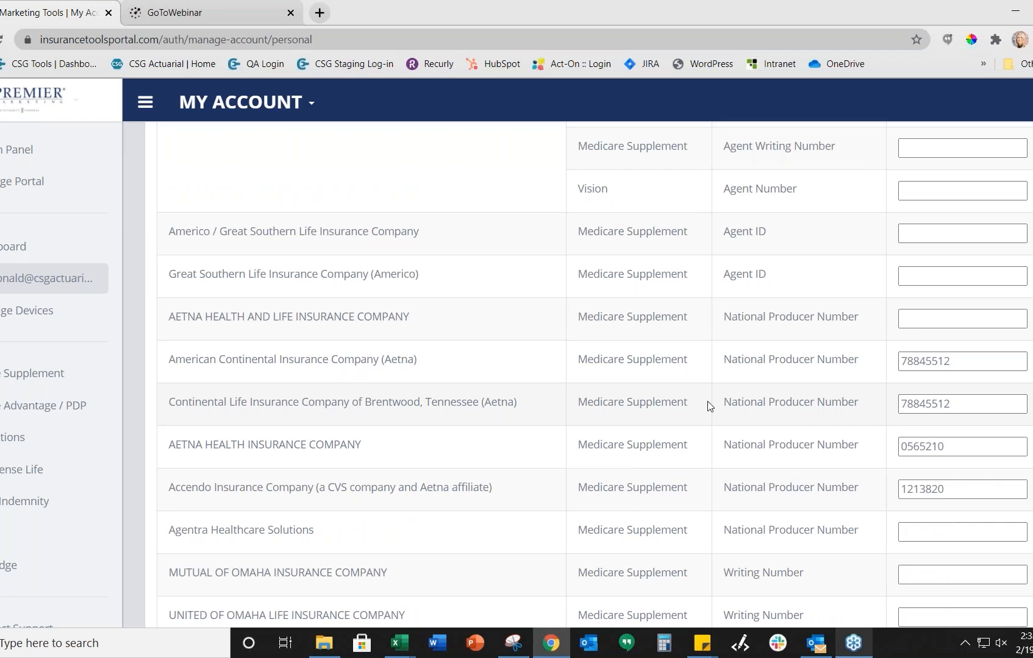
scroll(473, 457, down, 5)
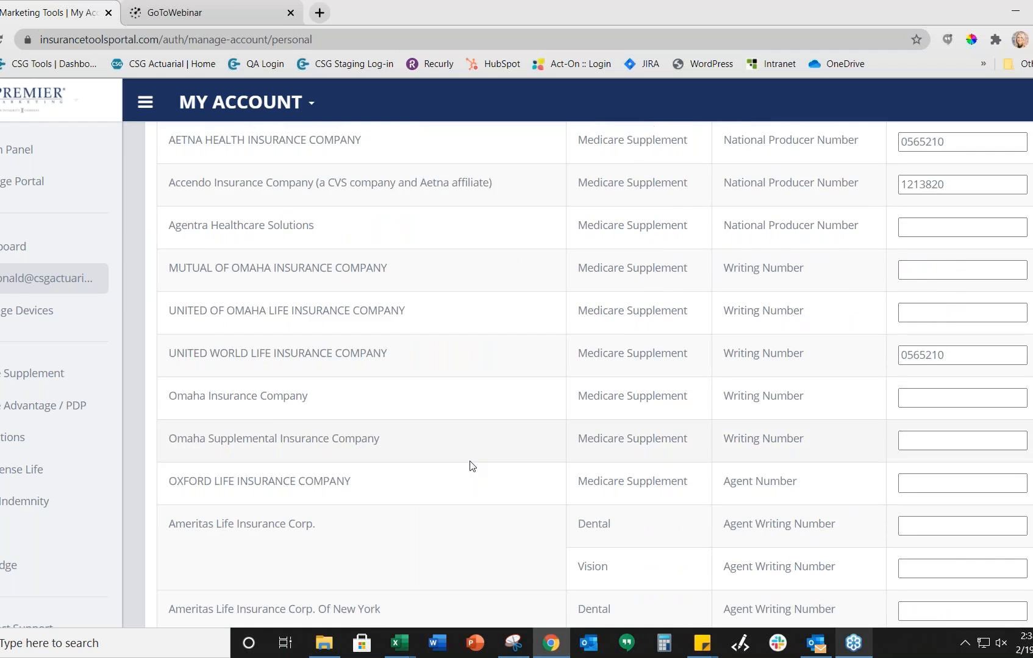
scroll(472, 466, down, 1)
scroll(471, 466, down, 3)
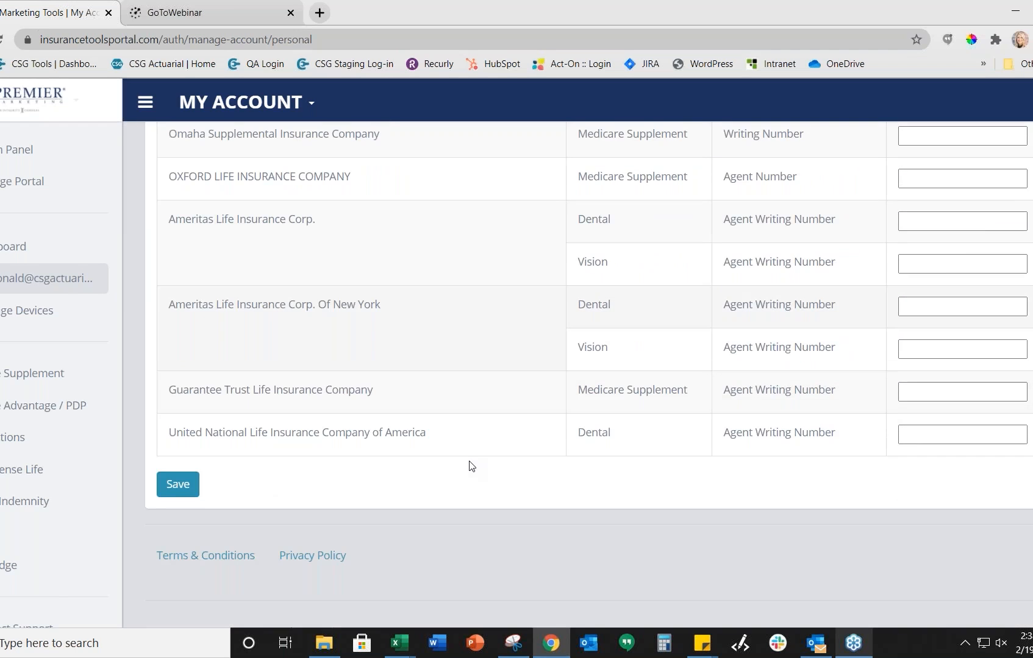
scroll(471, 466, up, 8)
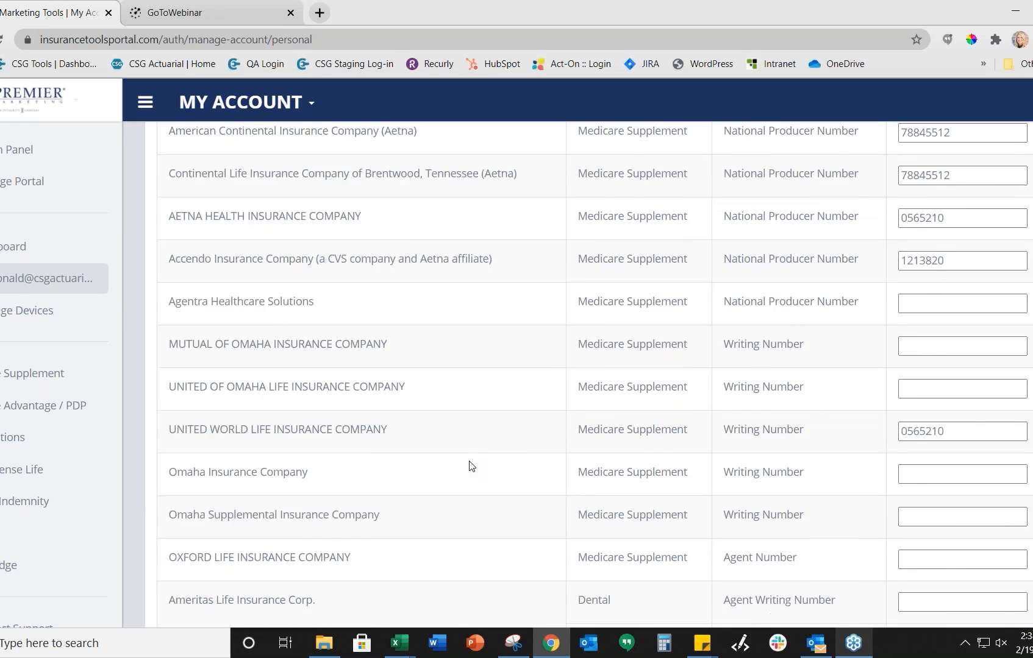
scroll(472, 466, up, 3)
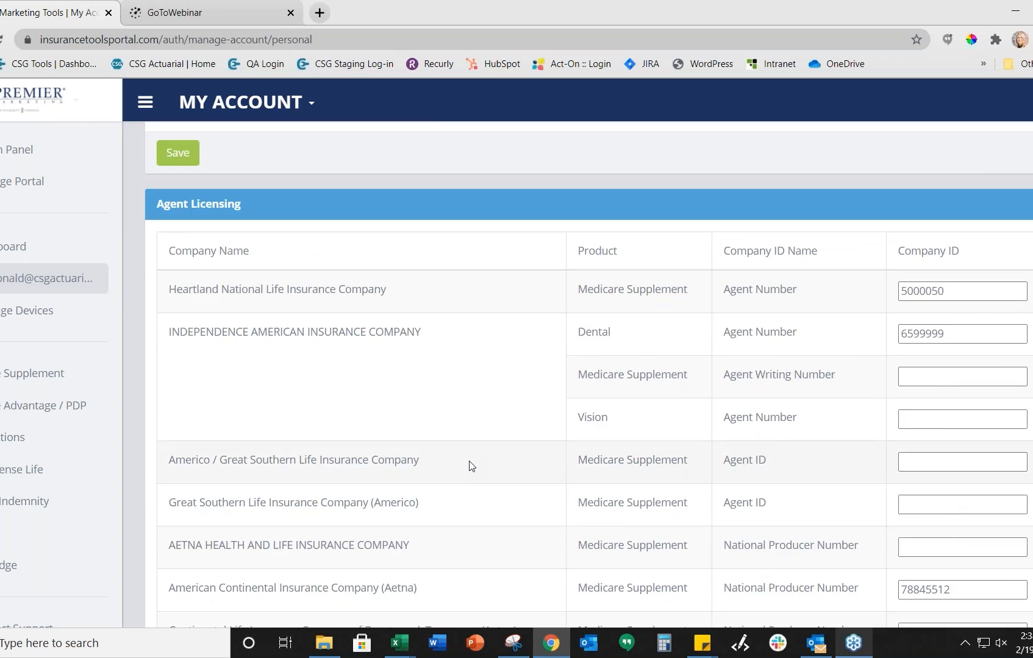
scroll(472, 467, up, 1)
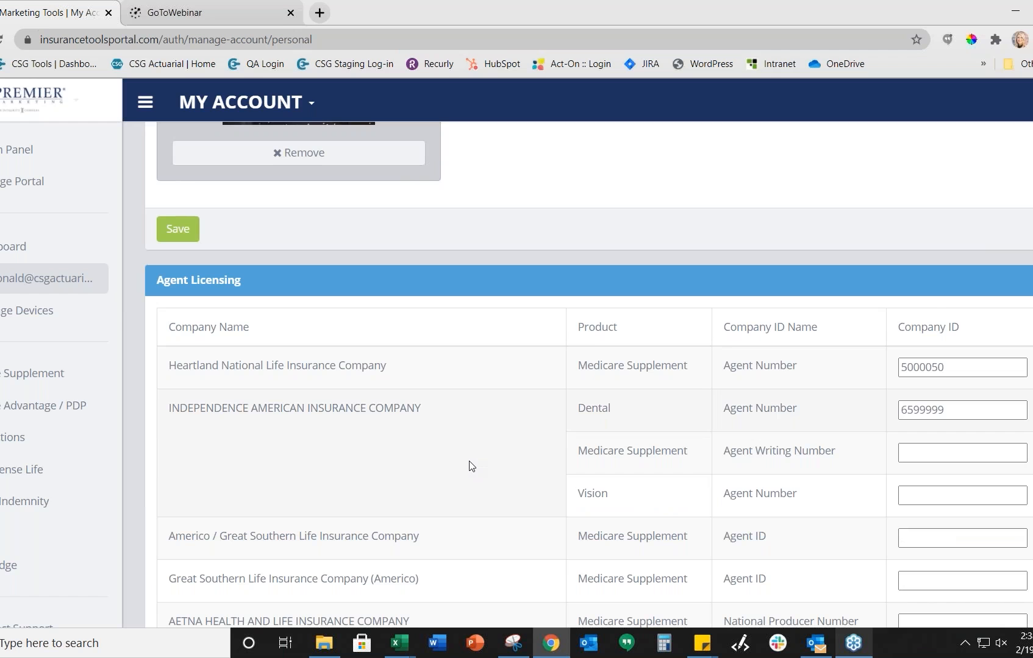
scroll(470, 463, down, 1)
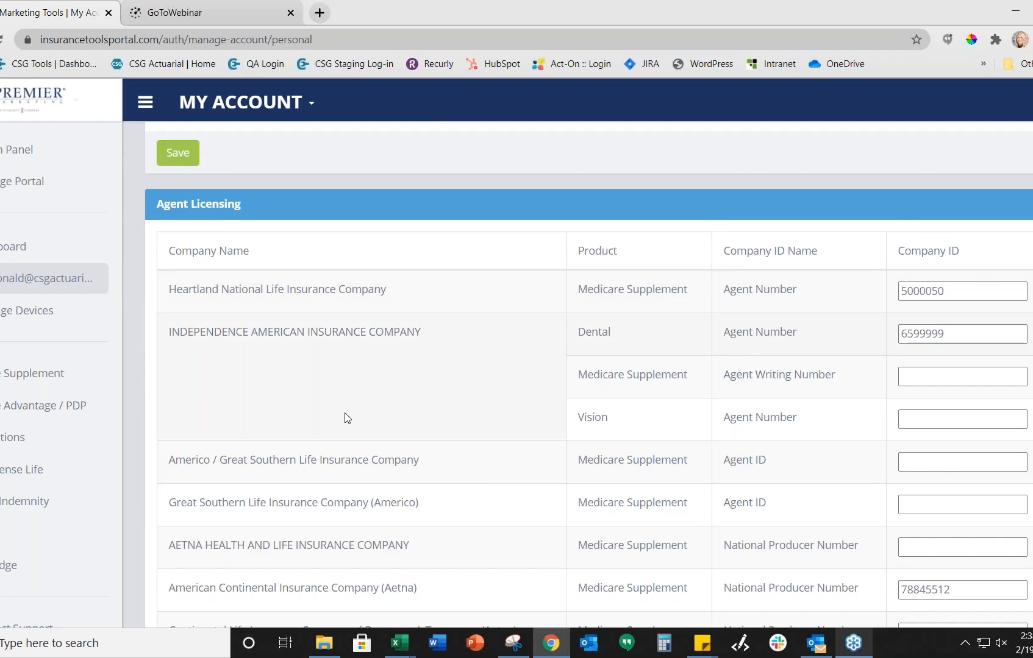
scroll(346, 419, down, 1)
scroll(347, 422, down, 7)
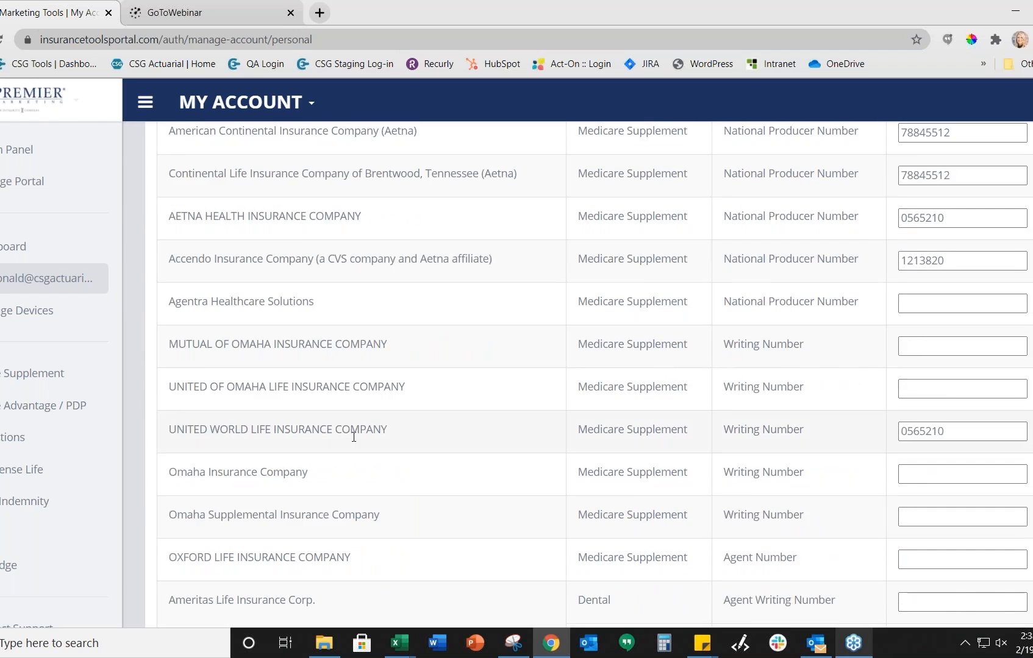
scroll(355, 441, down, 2)
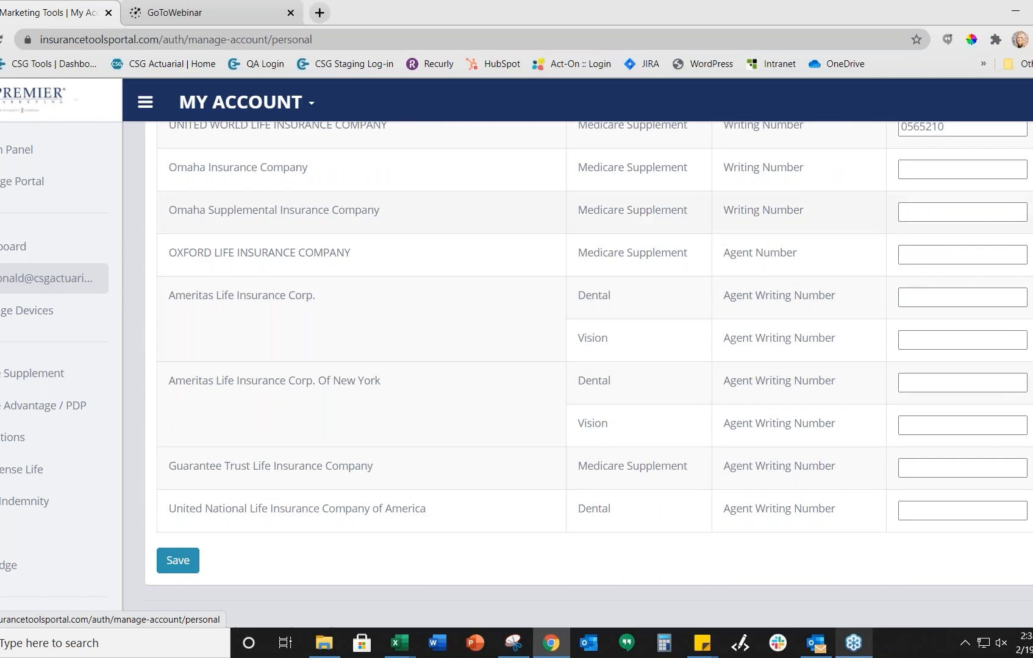
Step: Return to the top of the My Account page with the portal pages menu showing
click(201, 104)
scroll(294, 352, up, 20)
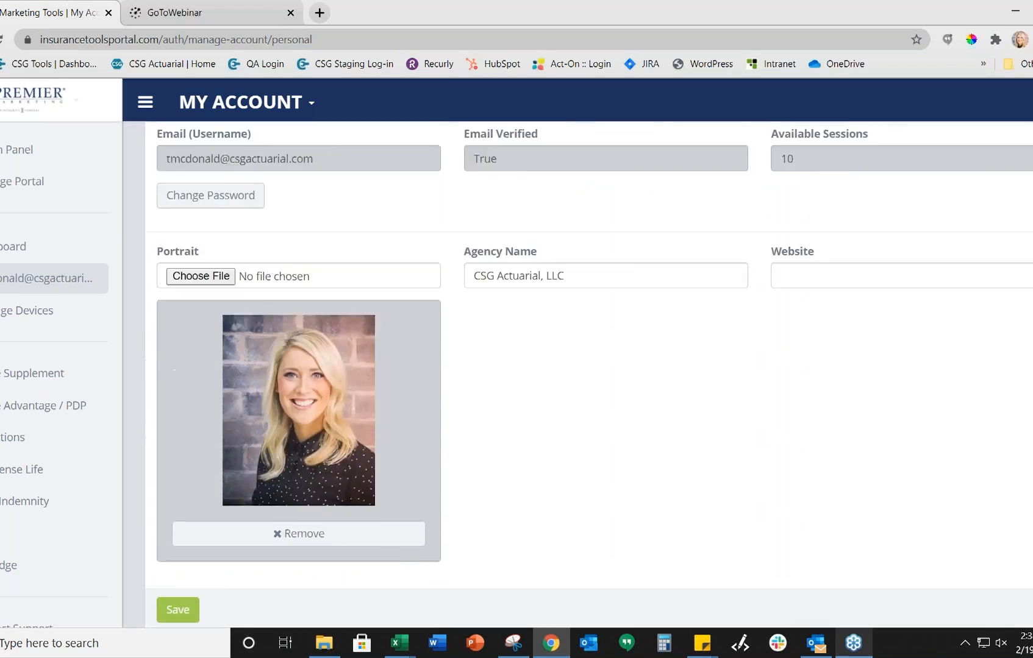
scroll(678, 366, up, 1)
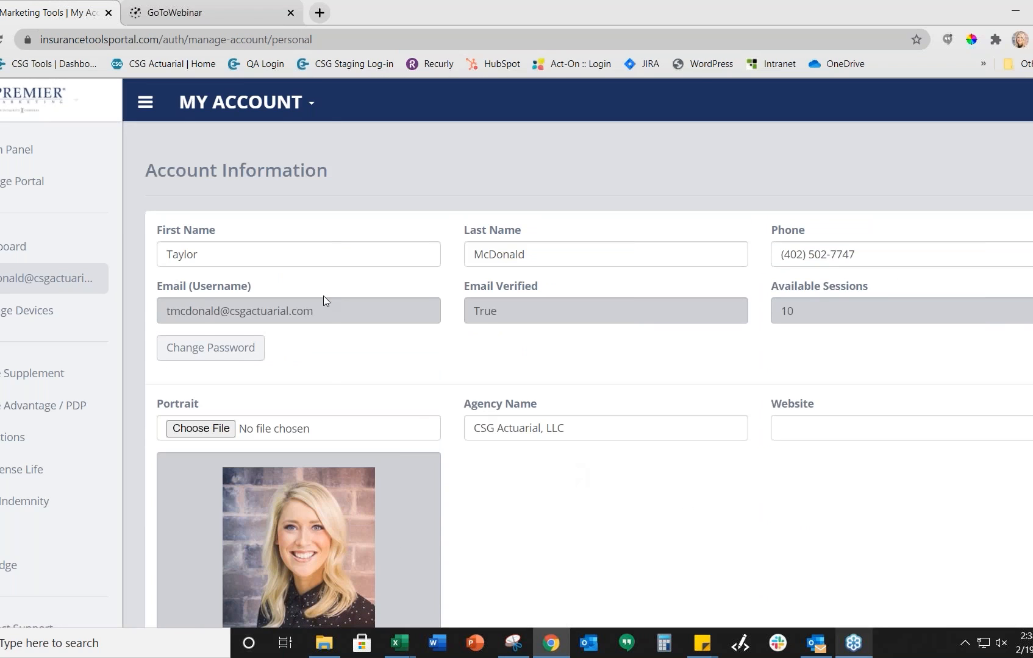
click(228, 111)
Step: Go back to the portal dashboard, then resume the PowerPoint slide show on slide 47
click(225, 139)
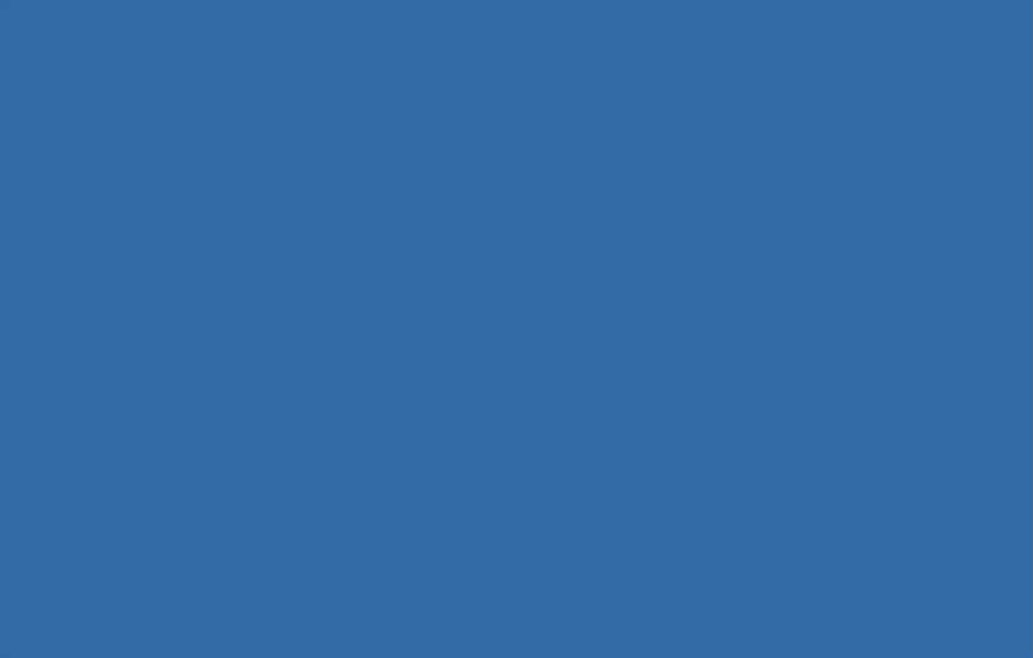
click(487, 612)
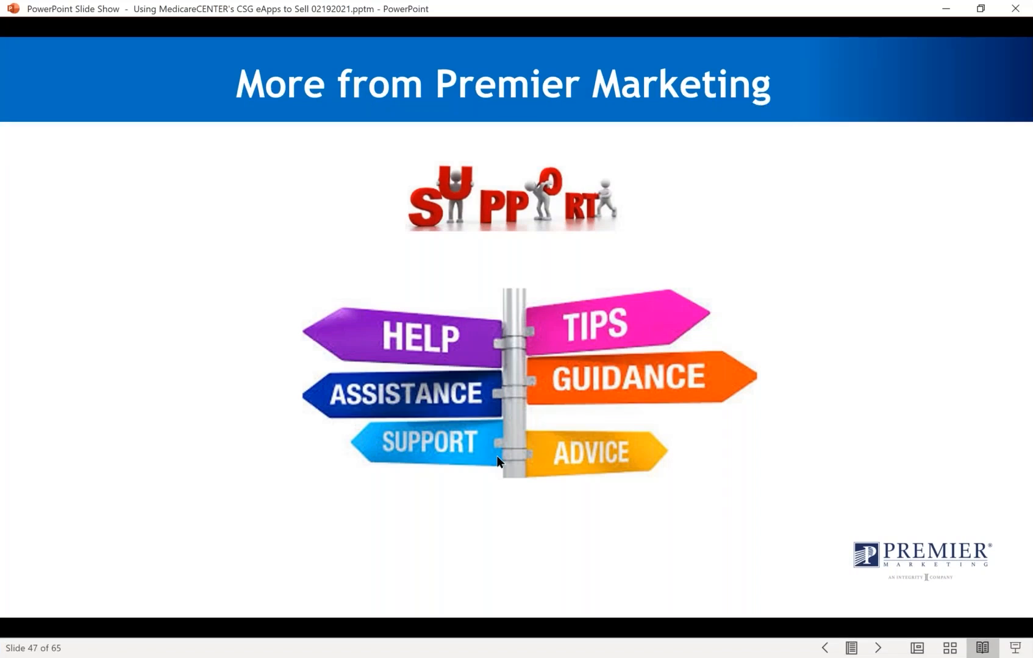